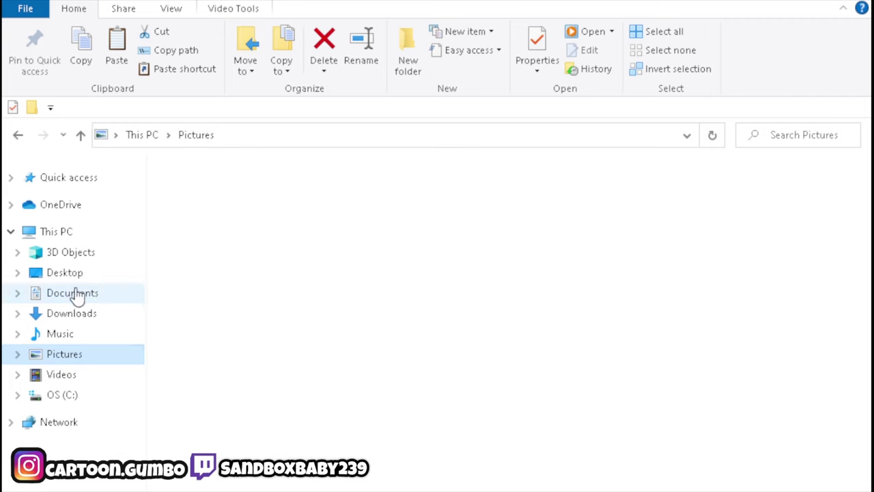
Step: Copy all the contents of the Mega-mod-sombreros-exclusivos_v4.0-blackepic folder in Downloads
click(64, 317)
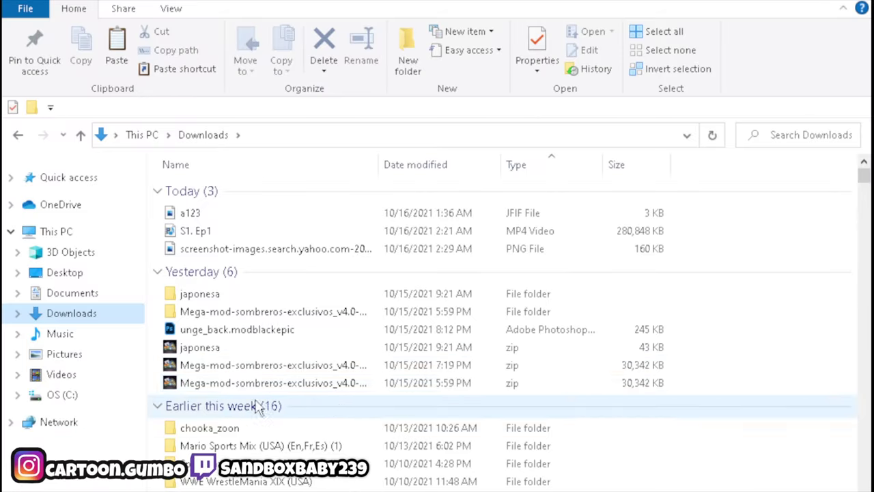
click(261, 313)
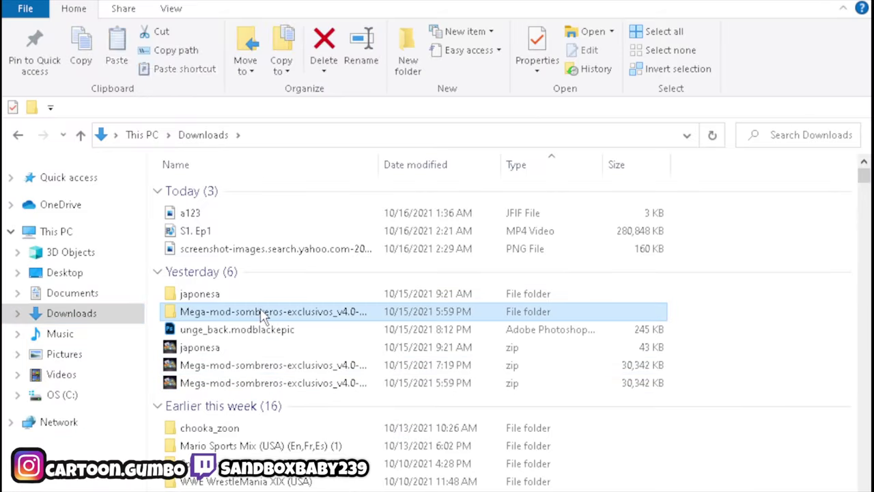
double_click(263, 313)
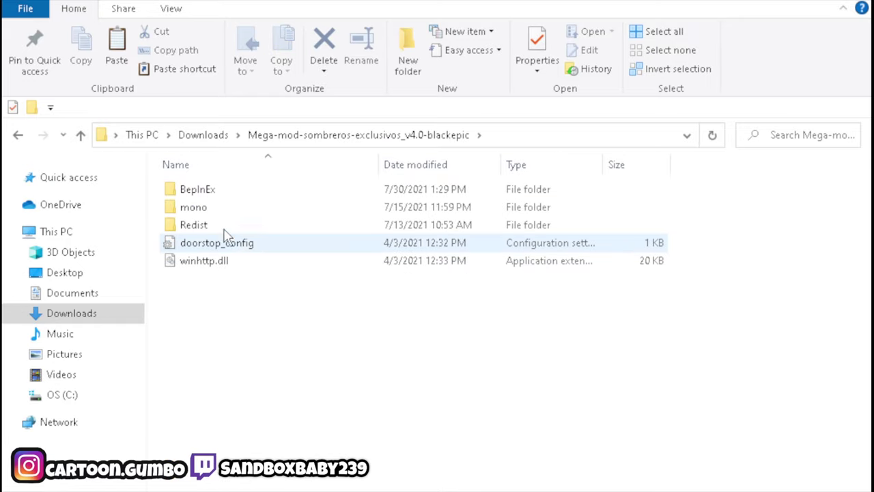
drag(200, 305, 244, 190)
click(80, 61)
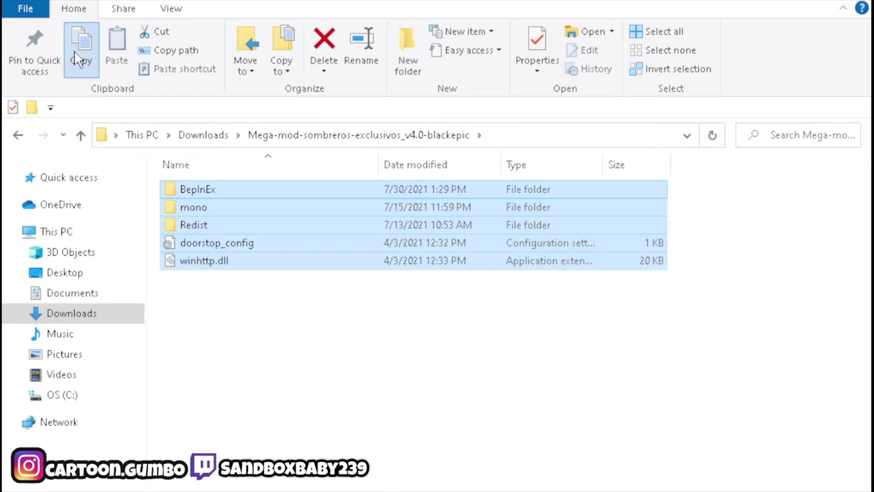
click(19, 137)
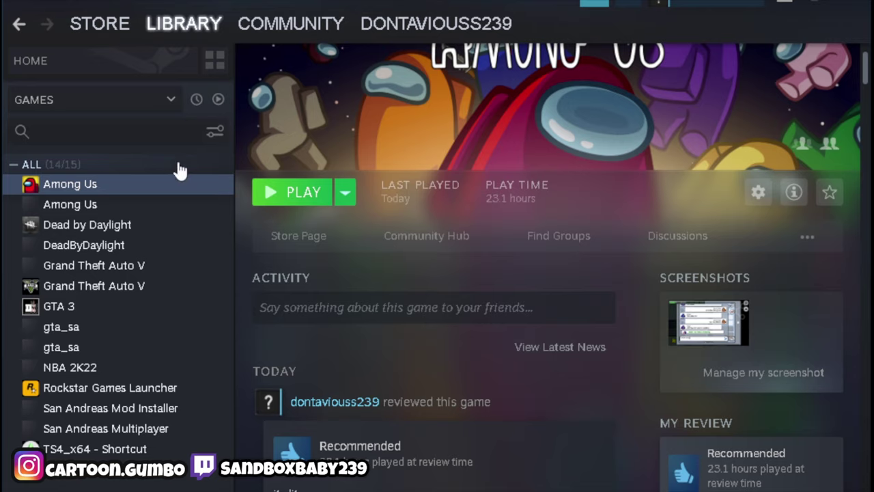
Step: Switch to Steam, browse the local files of Among Us, and show the game folder in a maximized window
click(95, 186)
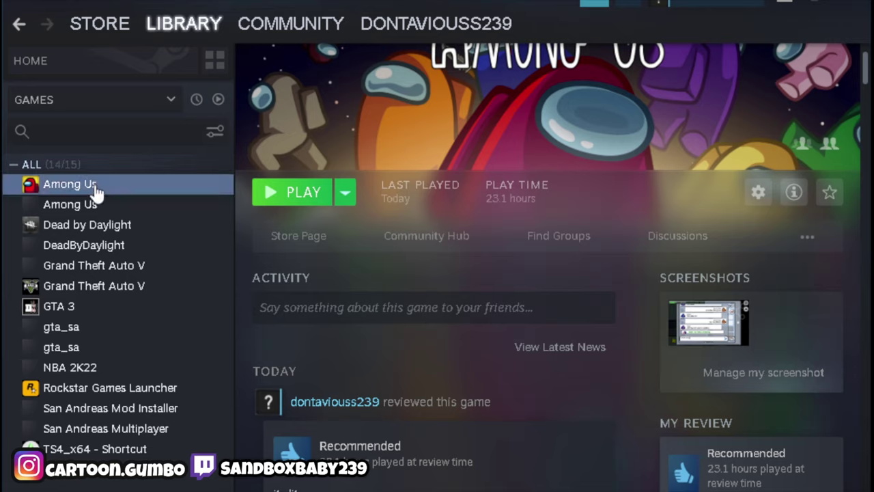
right_click(94, 185)
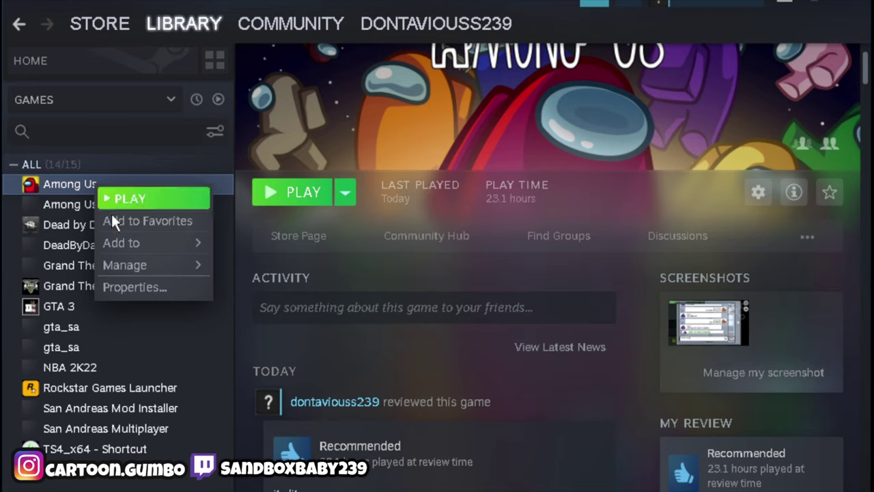
mouse_move(121, 266)
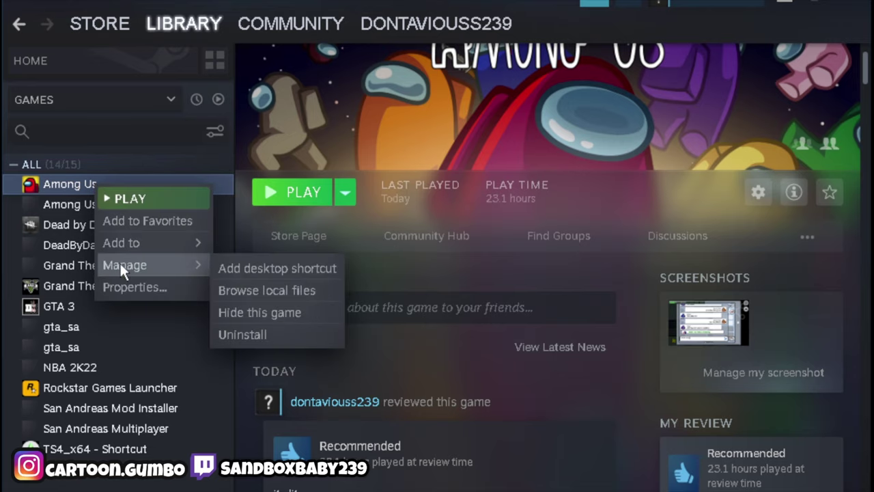
click(244, 289)
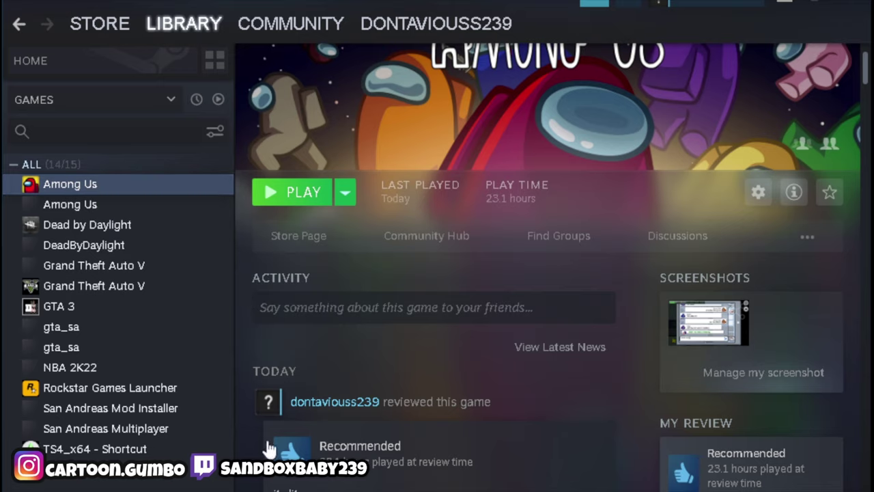
mouse_move(205, 491)
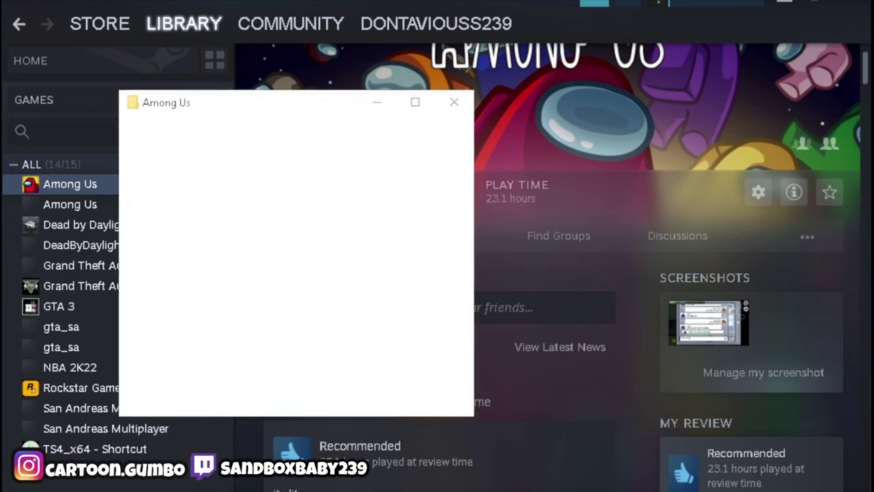
mouse_move(261, 471)
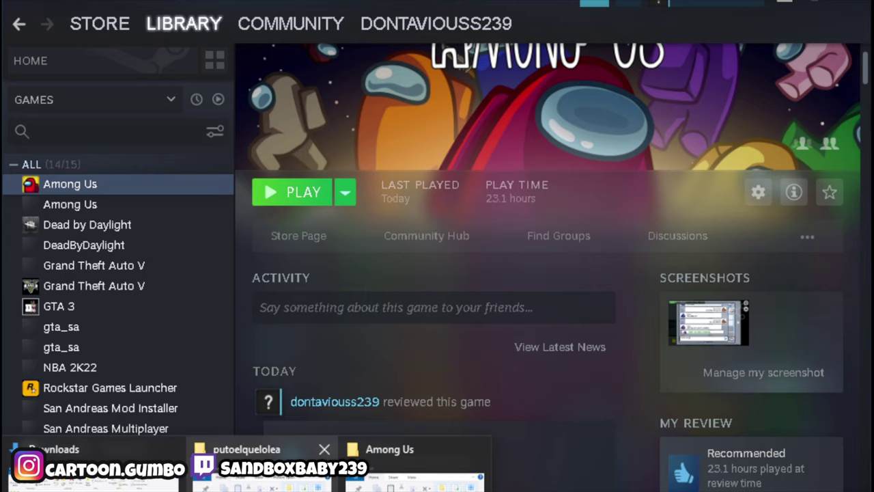
click(415, 475)
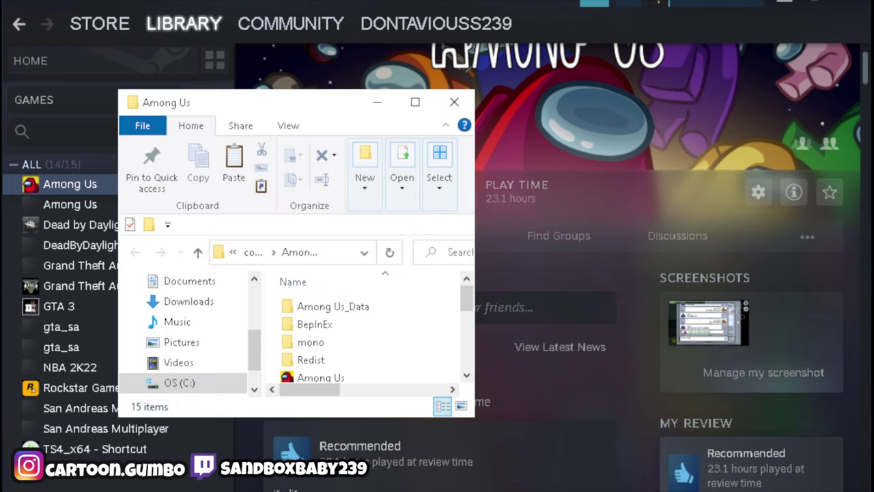
click(415, 102)
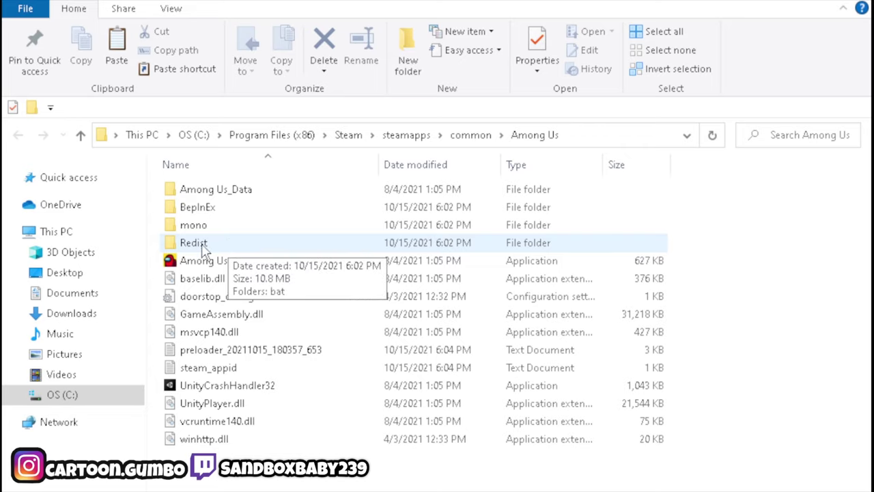
Step: Open the hat images folder at Redist\bat\mad\ped\log\hji\sus\ojs\putoelquelolea inside the Among Us folder
double_click(230, 245)
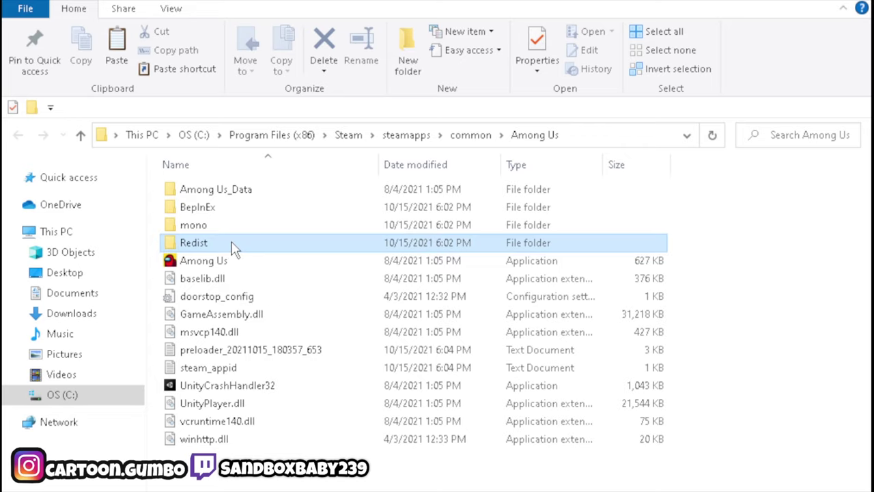
double_click(213, 194)
click(213, 195)
double_click(213, 195)
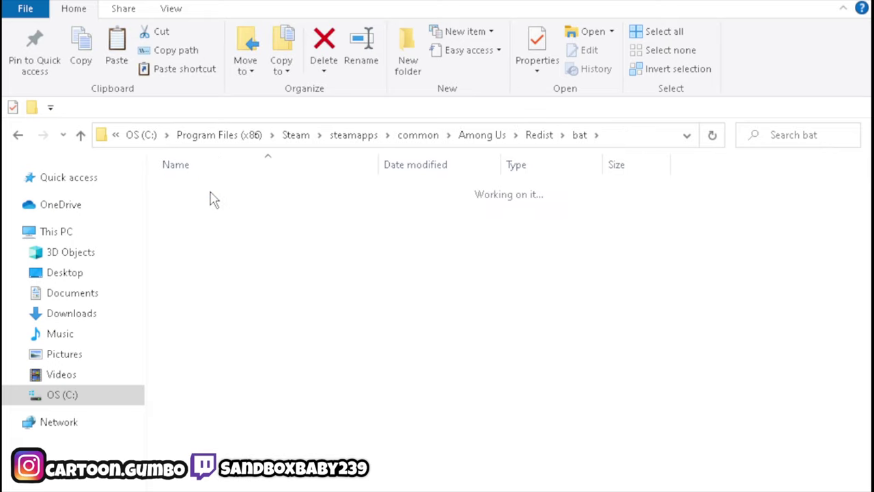
click(214, 195)
double_click(213, 195)
click(213, 195)
double_click(213, 195)
click(214, 198)
double_click(213, 198)
click(214, 198)
double_click(213, 198)
click(213, 199)
double_click(211, 199)
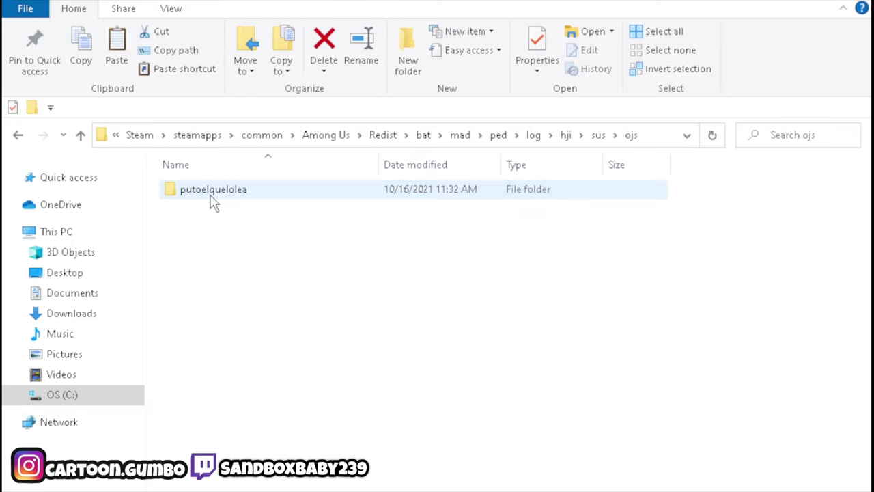
click(212, 198)
double_click(212, 198)
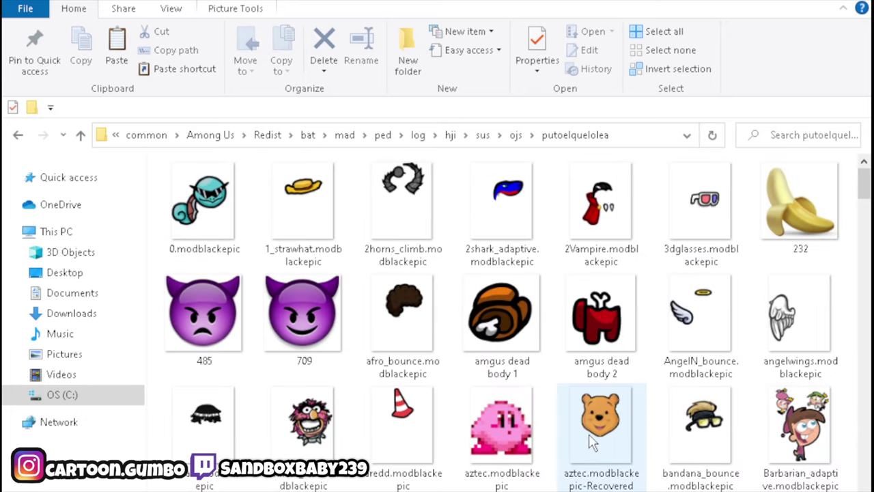
Step: Browse the hat images and copy the skull_adaptive.modblackepic file
scroll(594, 430, down, 5)
scroll(745, 324, up, 3)
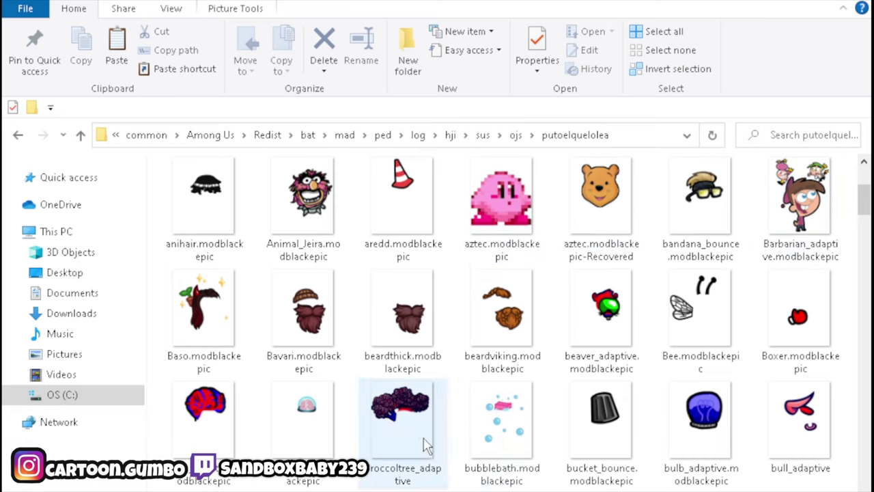
scroll(420, 451, down, 2)
scroll(425, 445, down, 15)
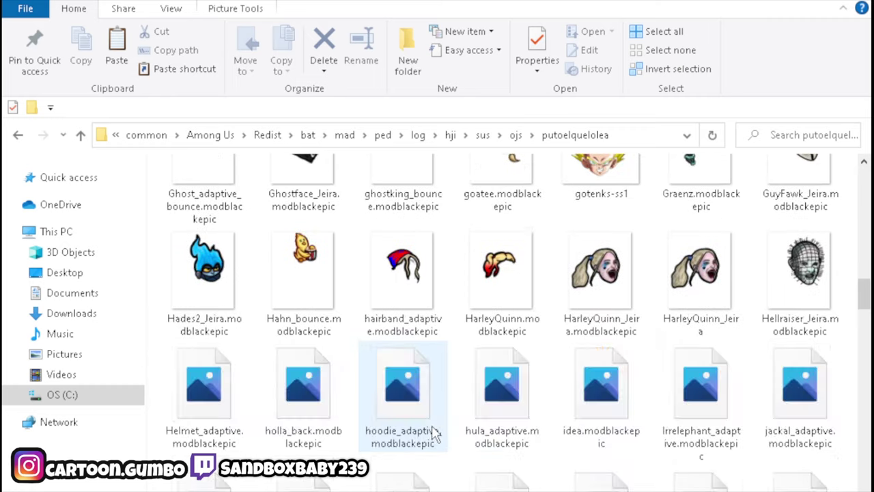
scroll(488, 401, down, 15)
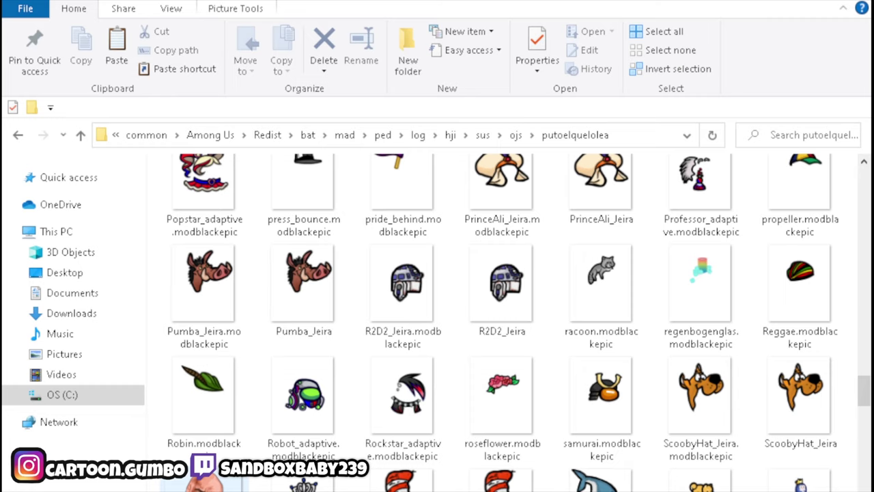
scroll(346, 483, down, 3)
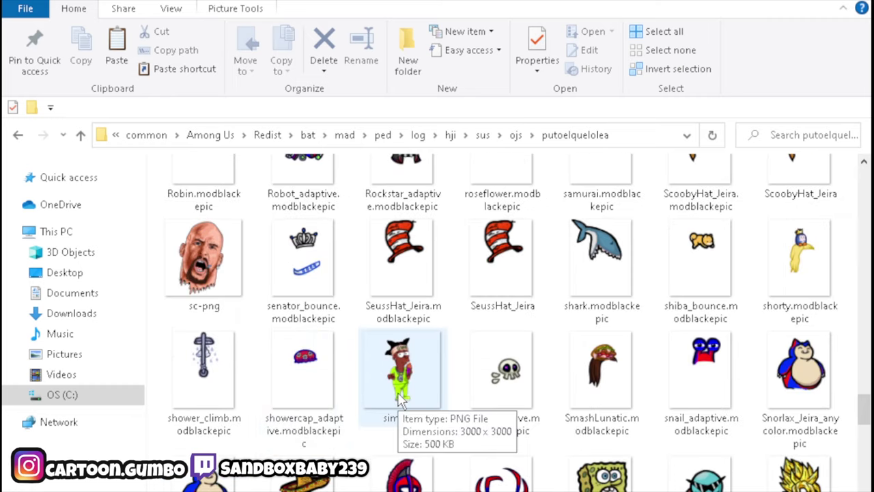
click(503, 388)
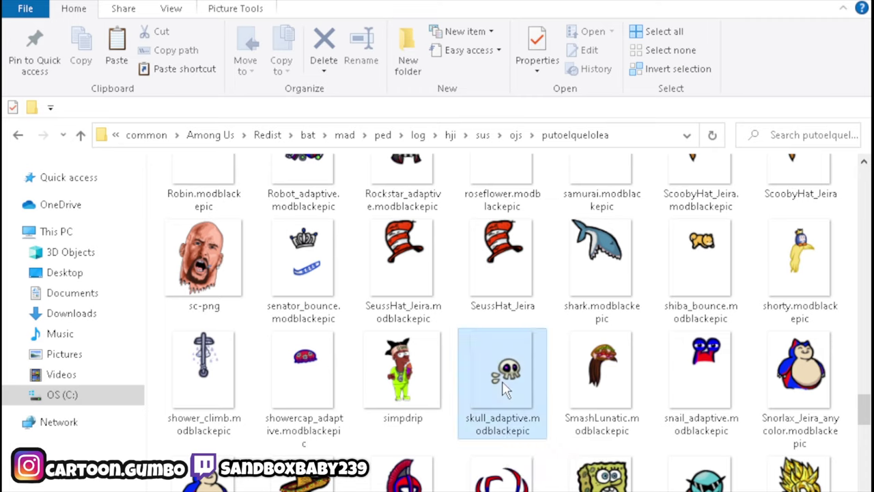
click(81, 68)
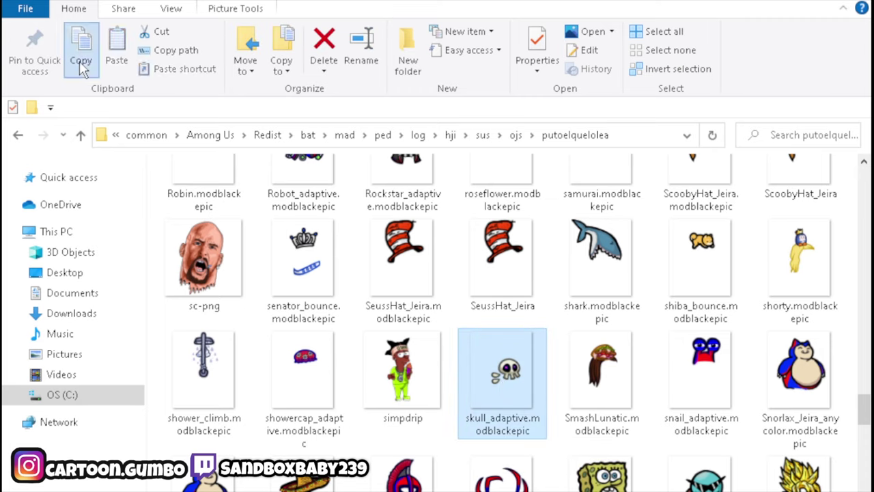
Step: Open the skull_adaptive.modblackepic image with Adobe Photoshop 2020
mouse_move(273, 491)
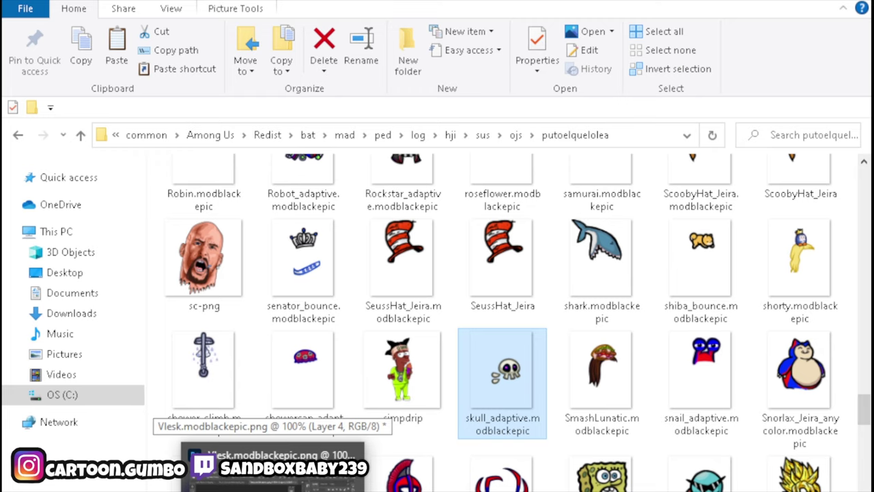
click(273, 475)
key(alt+Tab)
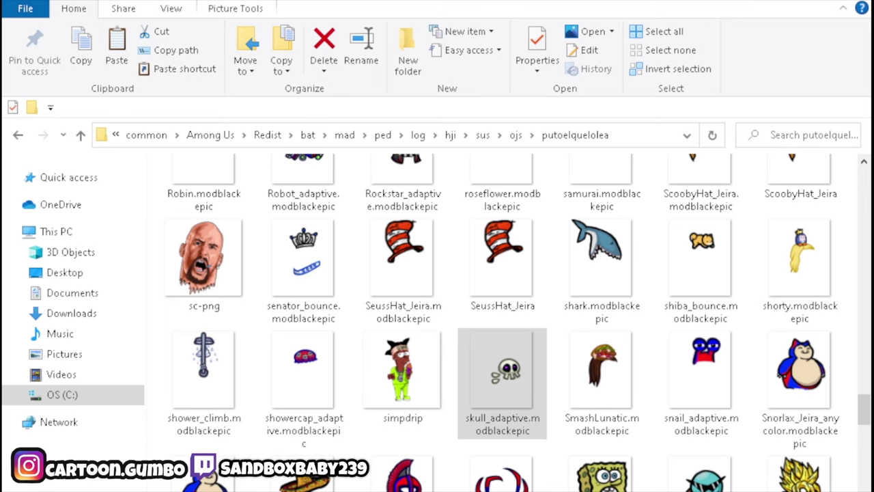
right_click(502, 385)
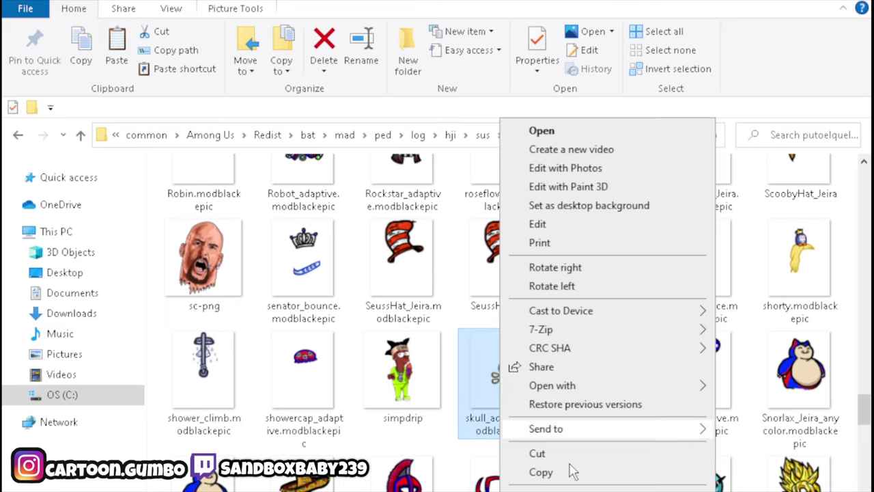
mouse_move(589, 397)
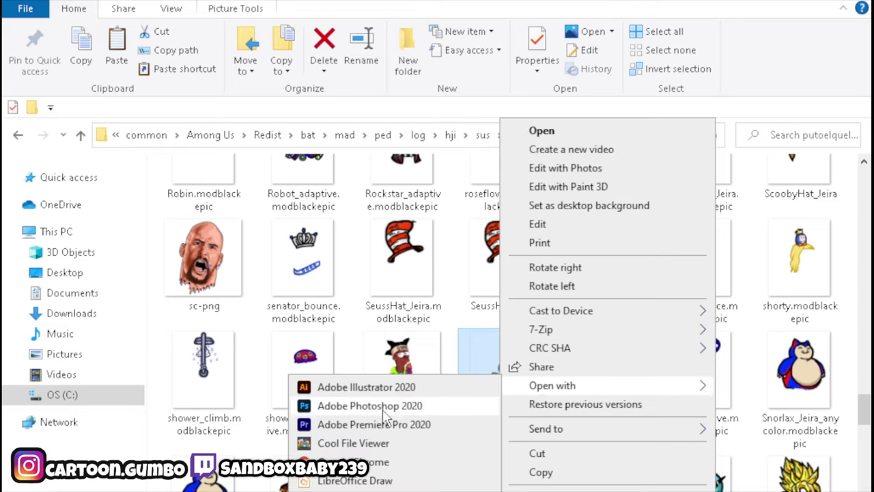
click(362, 406)
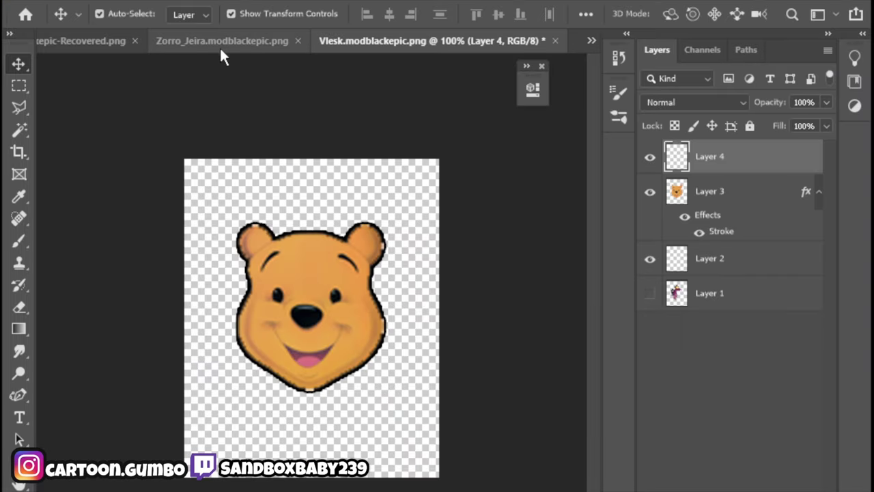
Step: Look through the other open hat documents, return to Vlesk.modblackepic.png, and hide Layer 3 with the bear face
click(220, 42)
click(170, 39)
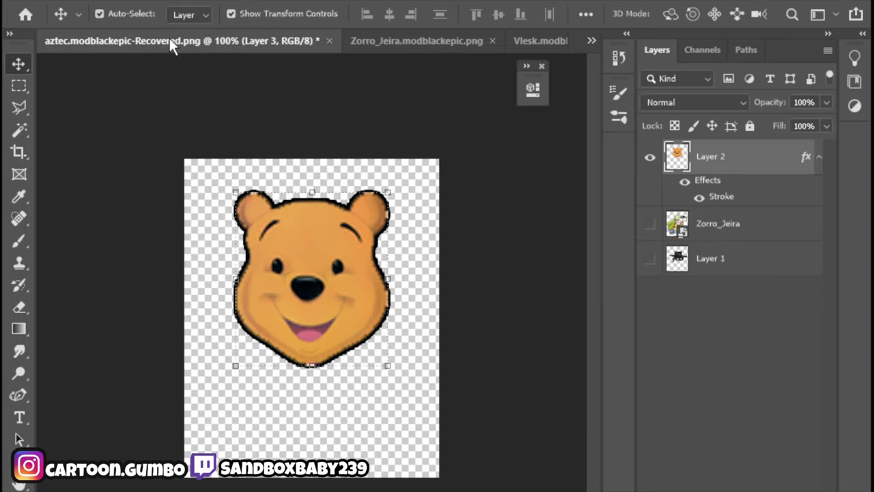
click(541, 41)
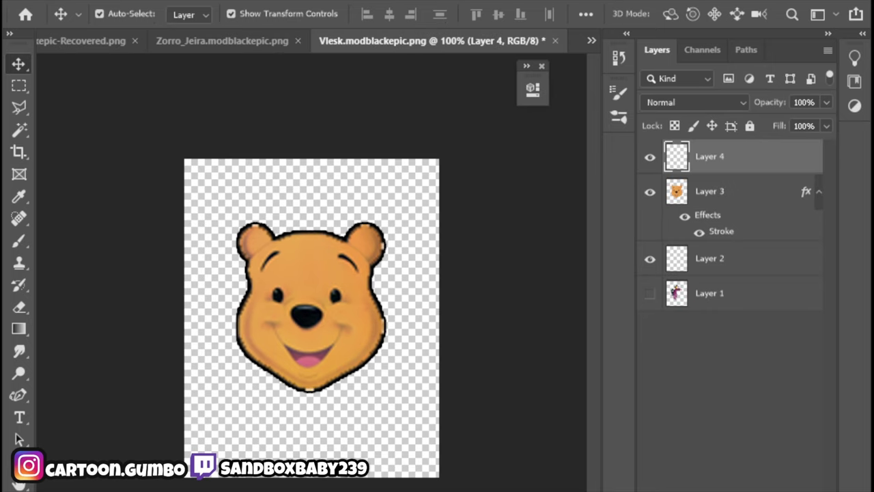
mouse_move(102, 491)
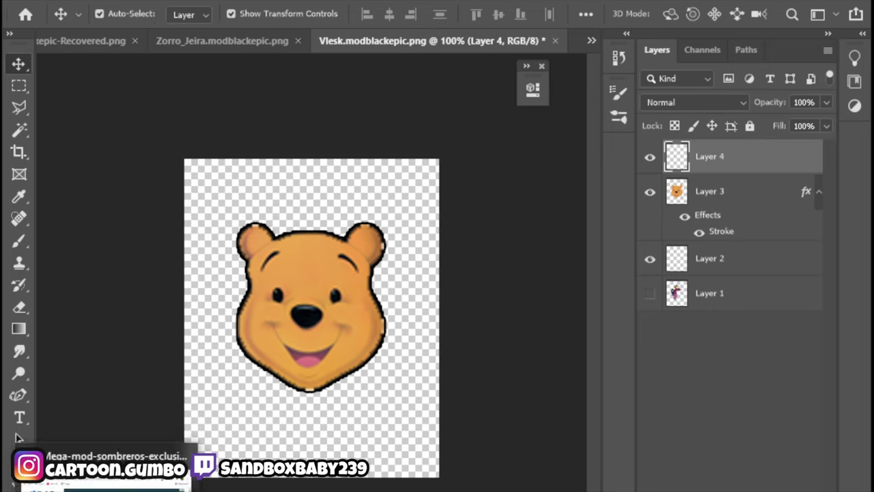
click(337, 294)
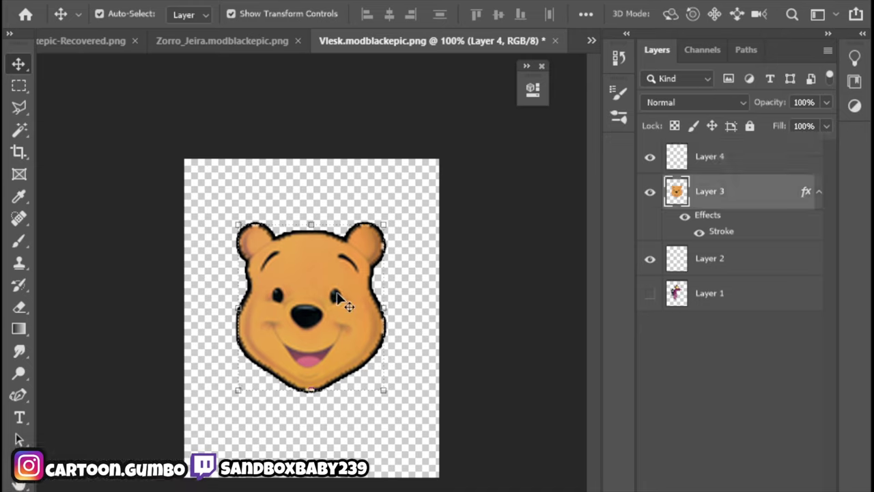
click(651, 193)
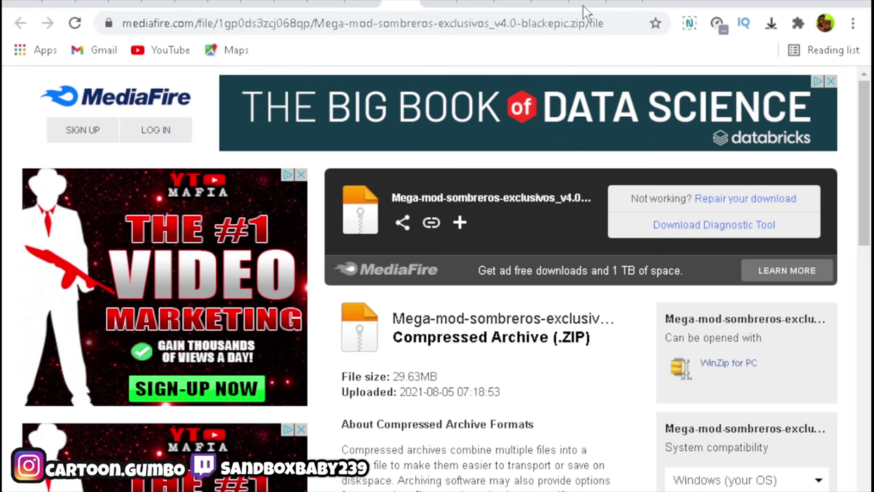
Step: Switch to the Yahoo image search in the browser and search for "among us custom skin"
click(549, 4)
click(372, 87)
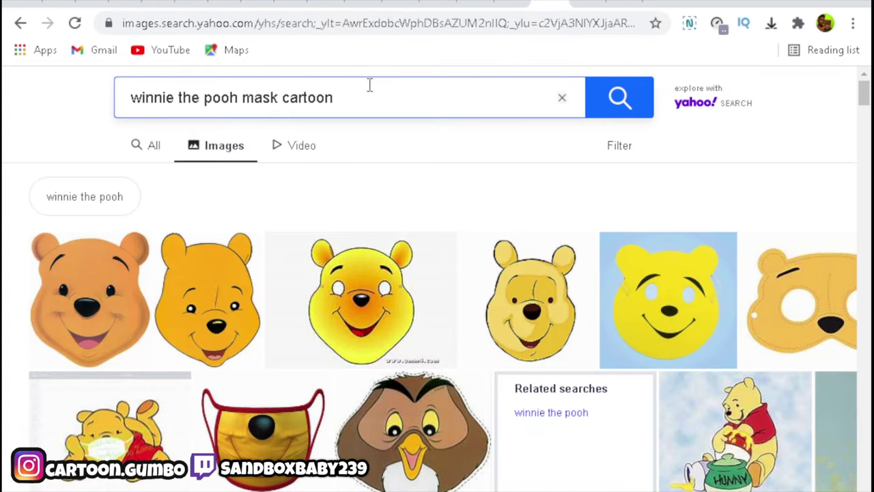
drag(336, 98, 122, 135)
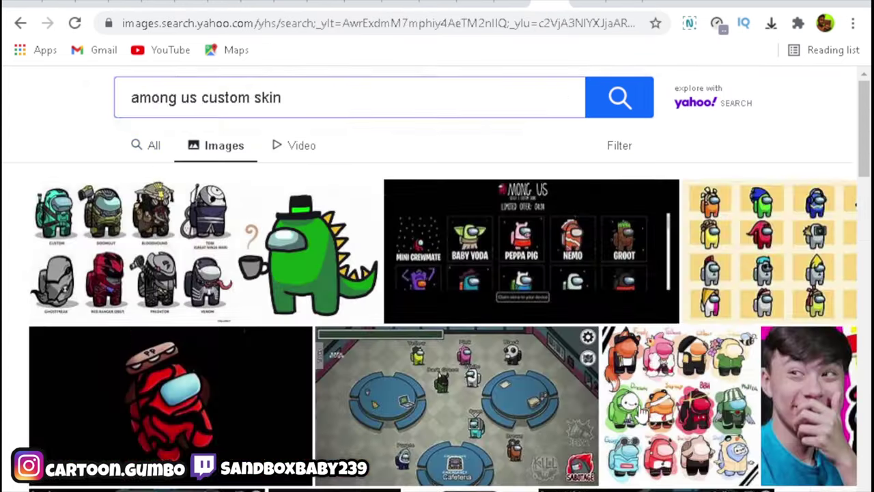
Step: Browse the image results for a suitable custom skin and open the Batman crewmate picture
scroll(647, 395, down, 5)
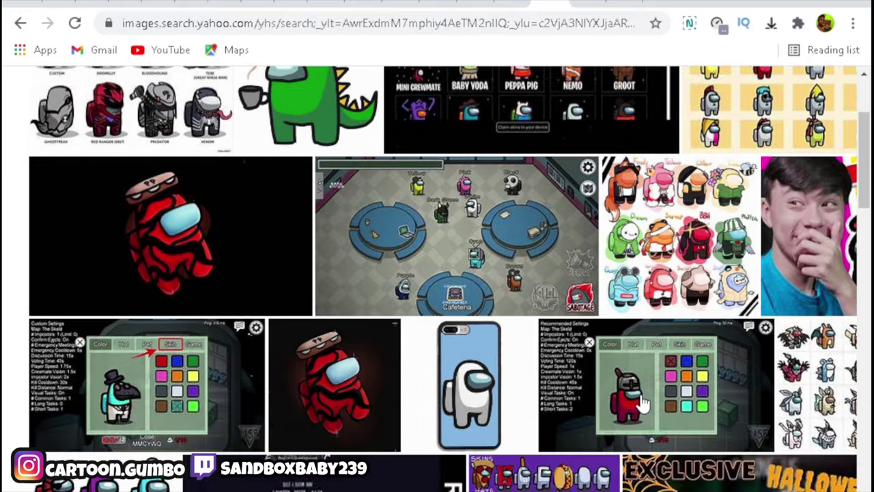
scroll(648, 394, down, 8)
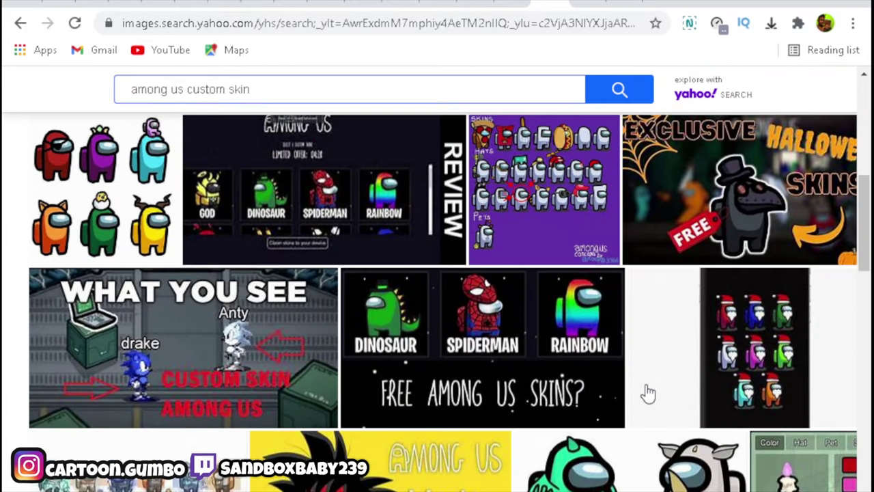
scroll(648, 394, down, 5)
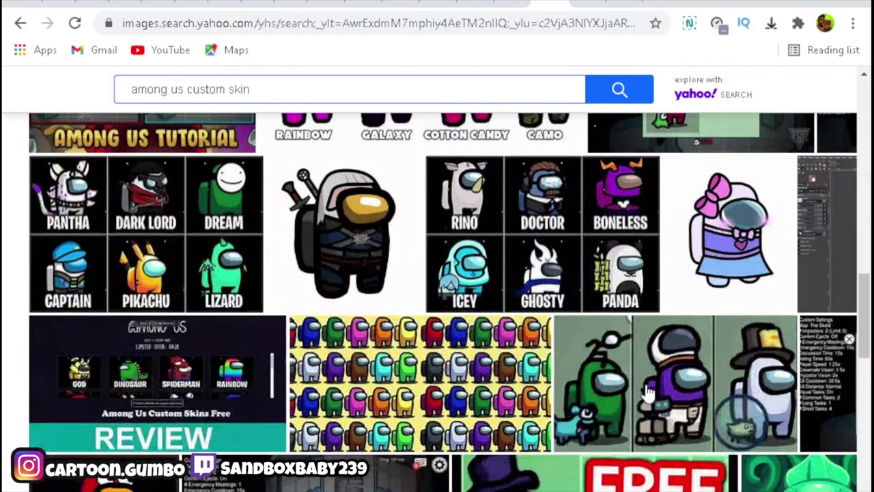
scroll(647, 394, down, 4)
scroll(648, 394, down, 3)
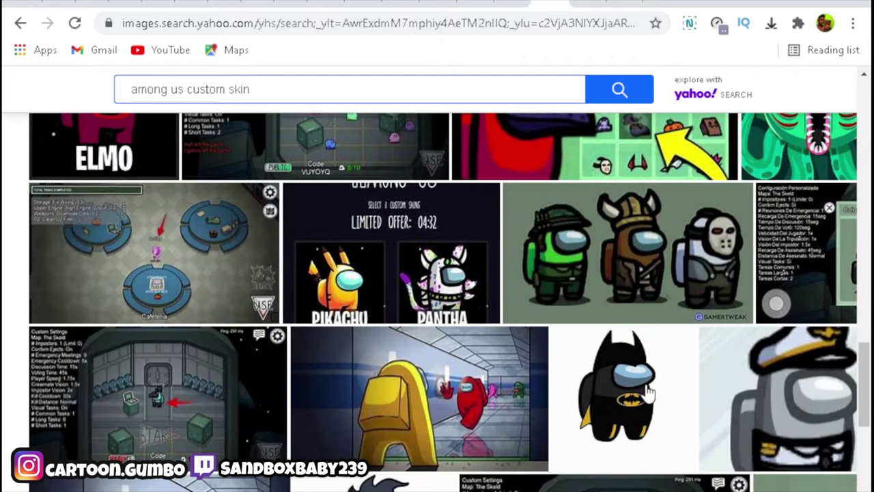
scroll(647, 394, down, 1)
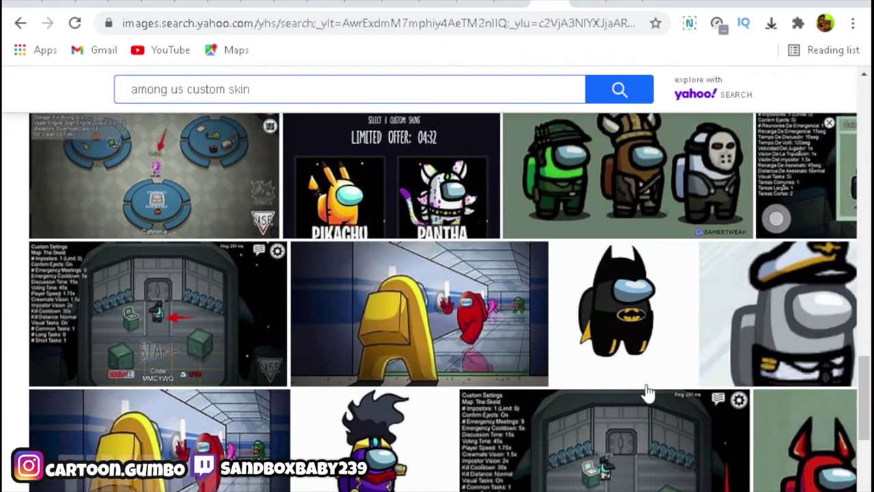
click(651, 323)
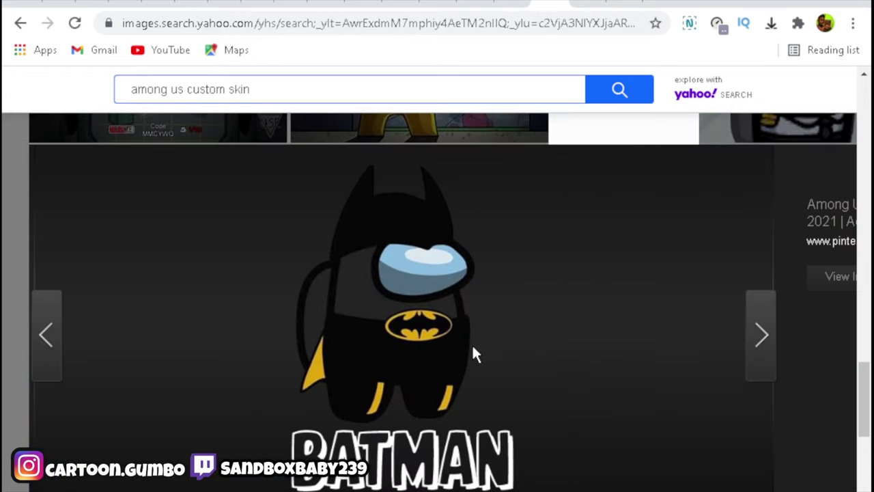
Step: Copy the enlarged Batman crewmate image to the clipboard
right_click(423, 347)
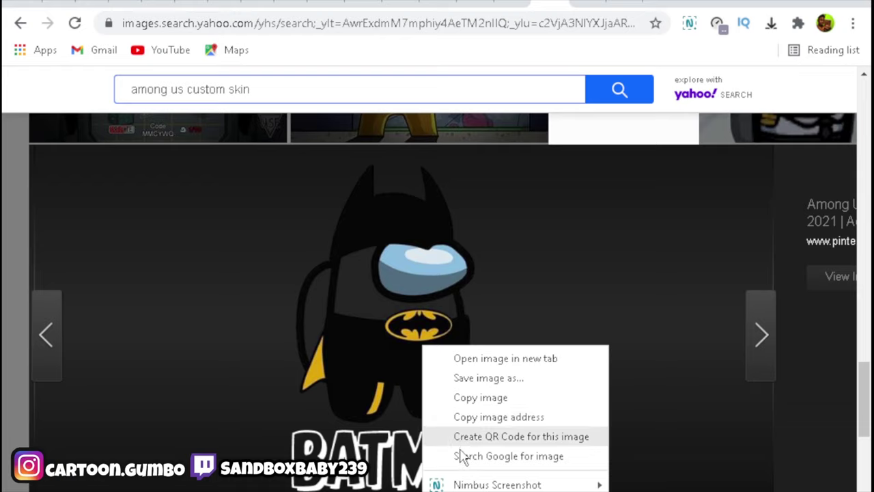
click(480, 398)
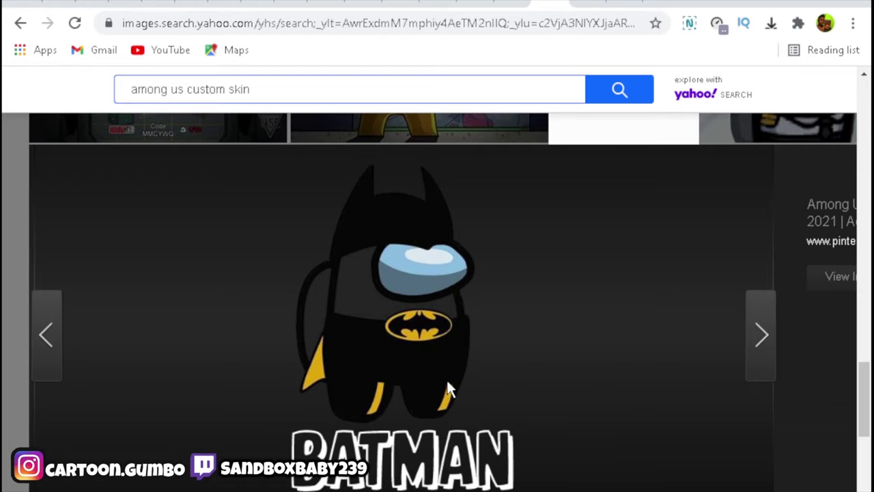
right_click(447, 380)
click(507, 434)
Step: Save the Batman crewmate image as a PNG in the Downloads folder
right_click(430, 375)
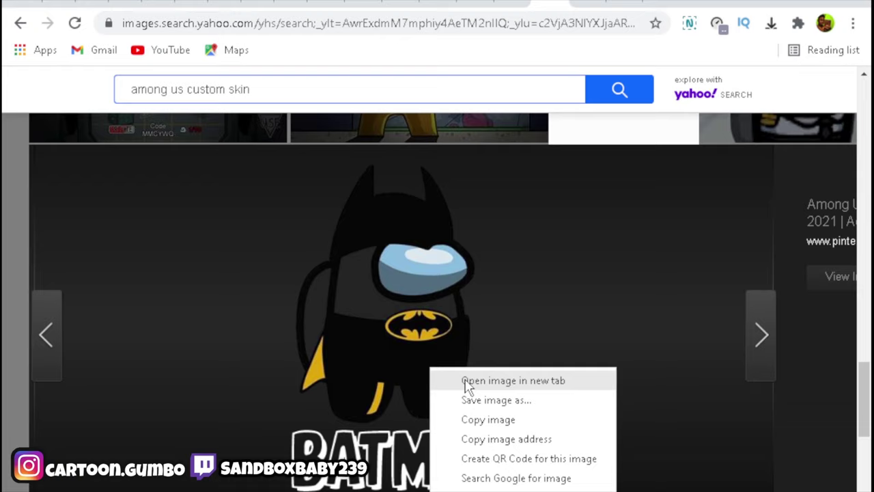
click(503, 403)
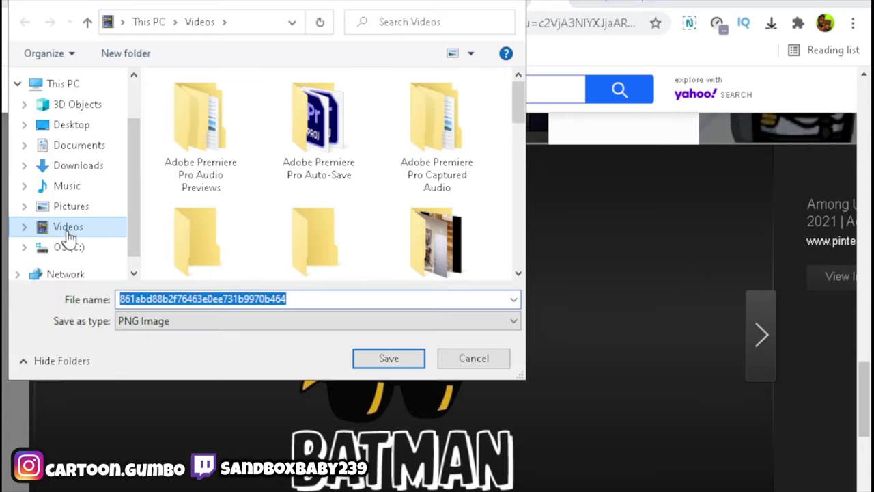
click(78, 171)
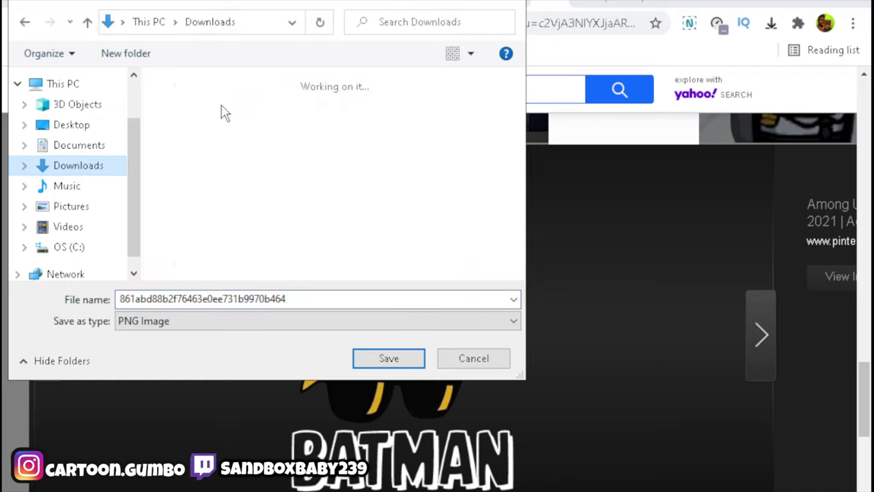
click(388, 359)
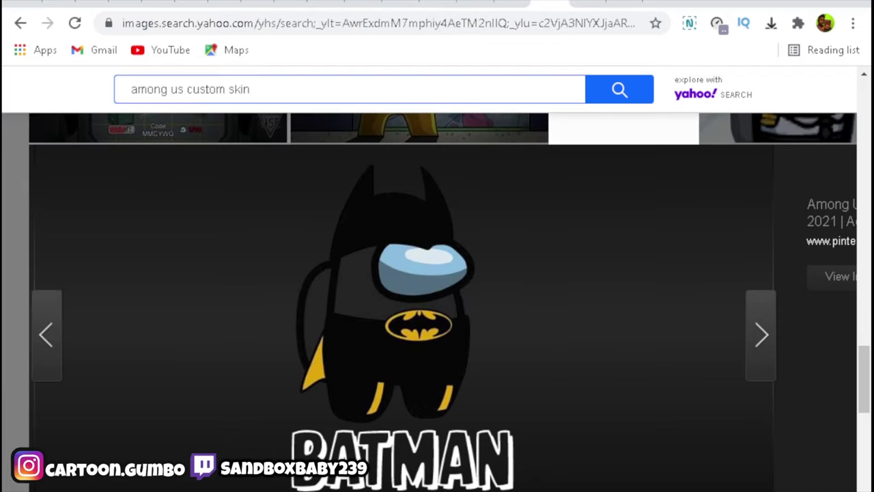
Step: Copy the saved Batman PNG from Downloads, switch to Photoshop, and select Layer 4 of Vlesk.modblackepic.png for pasting
mouse_move(259, 478)
click(92, 478)
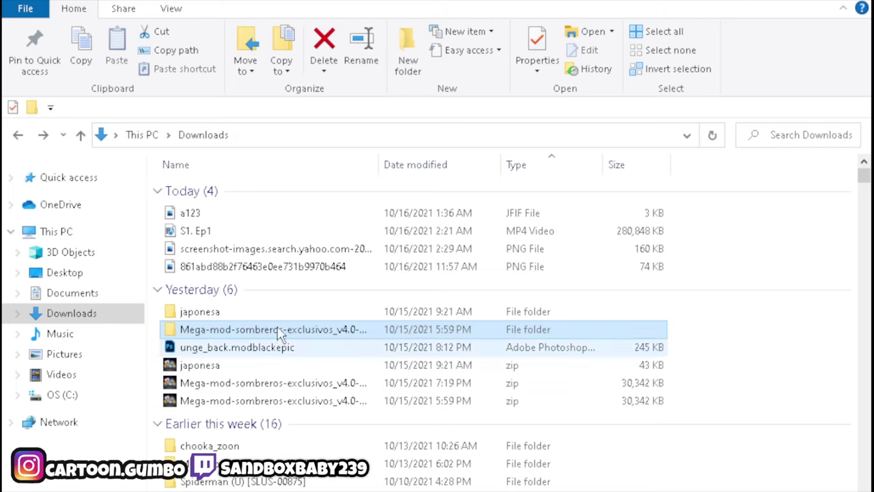
click(217, 266)
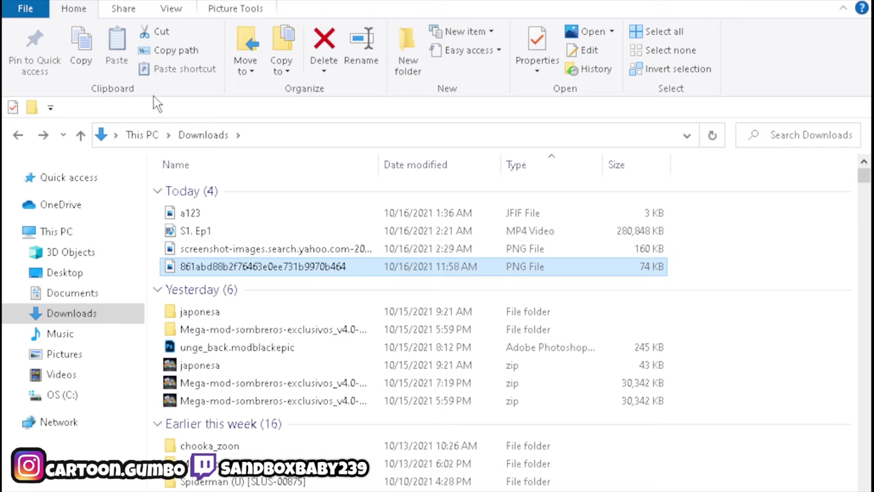
click(82, 59)
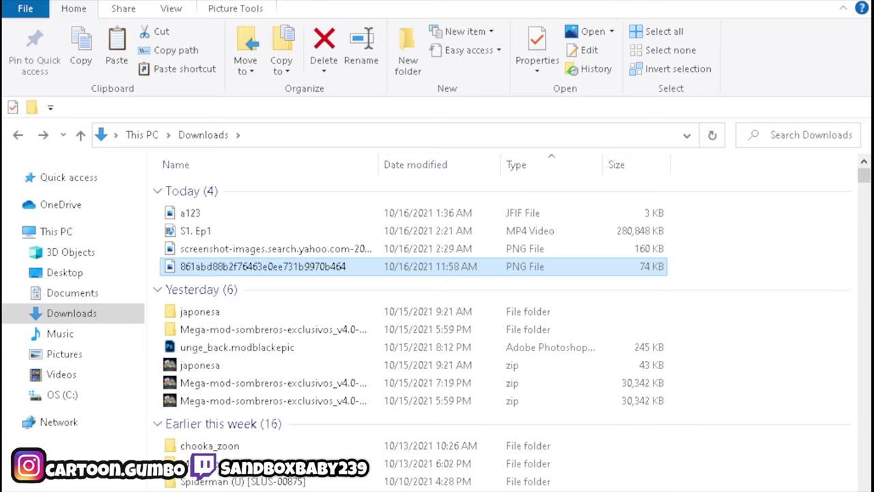
key(alt+Tab)
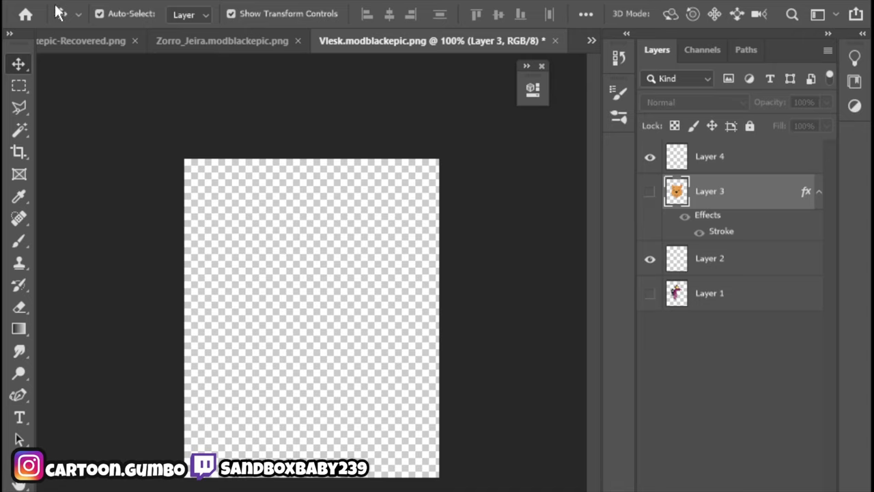
click(82, 1)
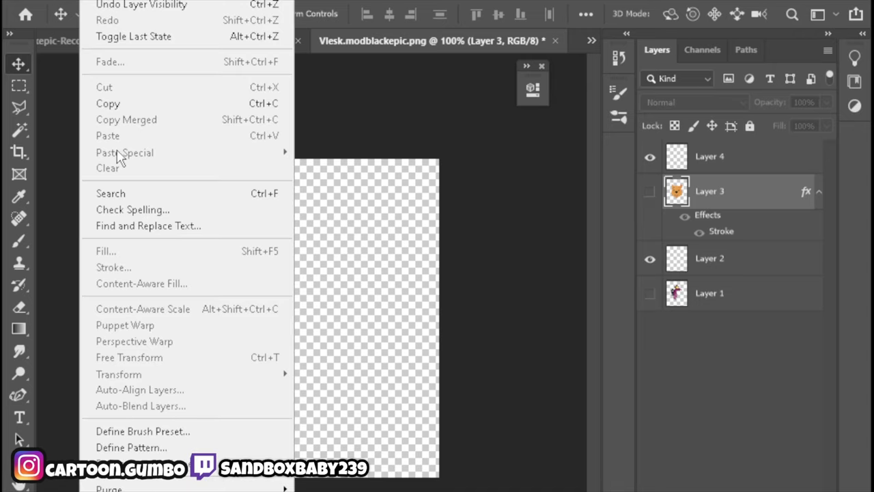
click(742, 157)
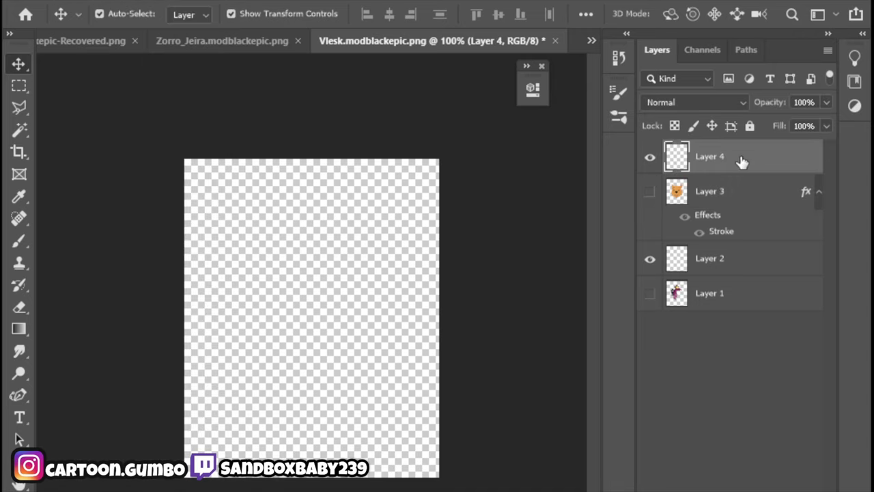
click(66, 2)
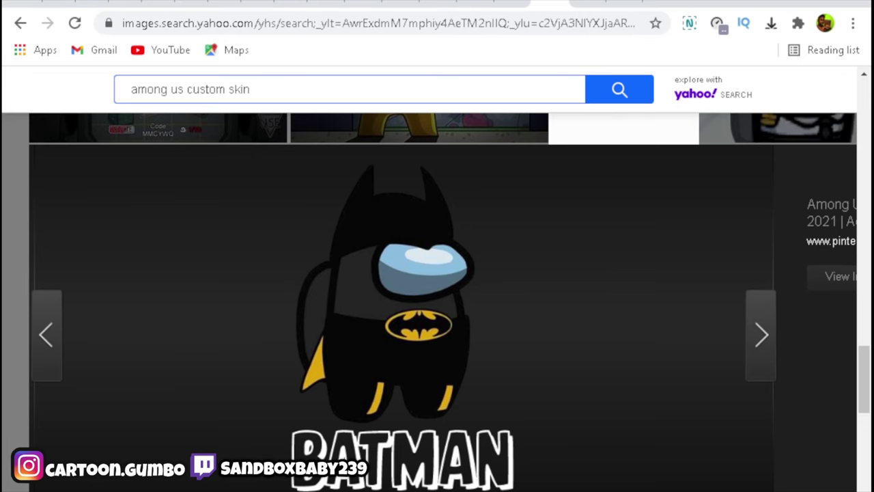
Step: Copy the Batman PNG from Downloads again and try to paste it onto Layer 4 in Photoshop
click(253, 468)
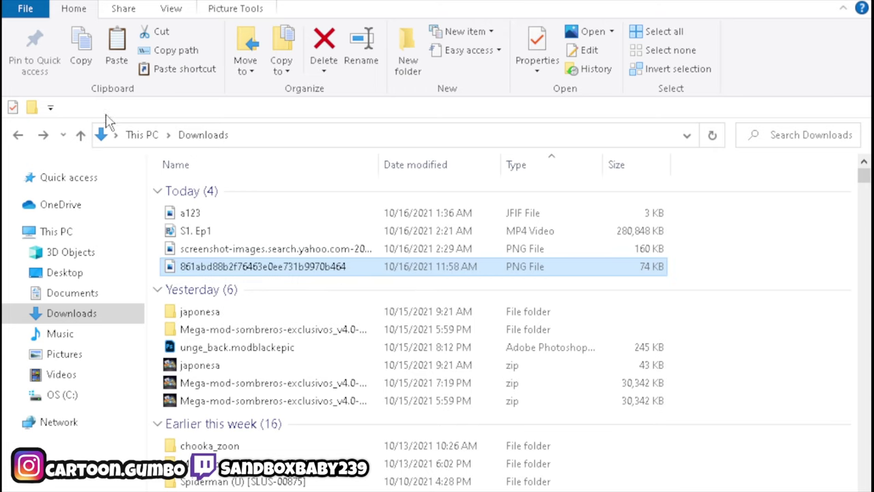
click(81, 54)
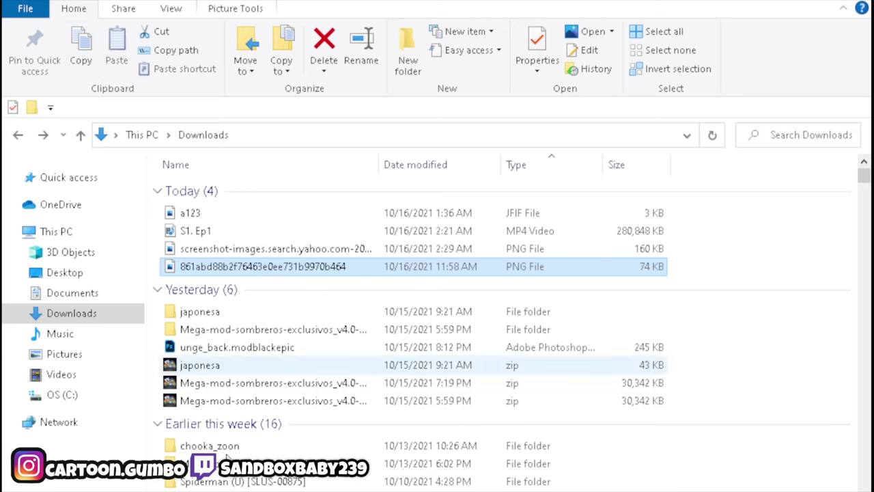
key(alt+Tab)
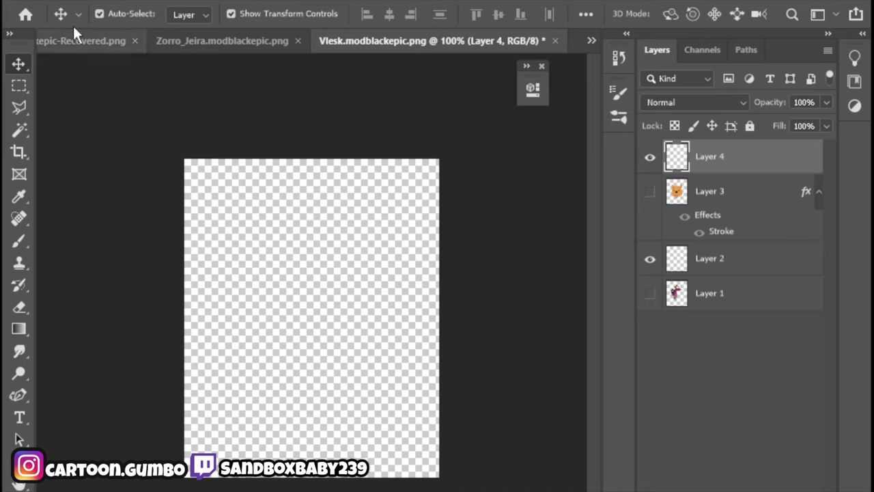
click(68, 2)
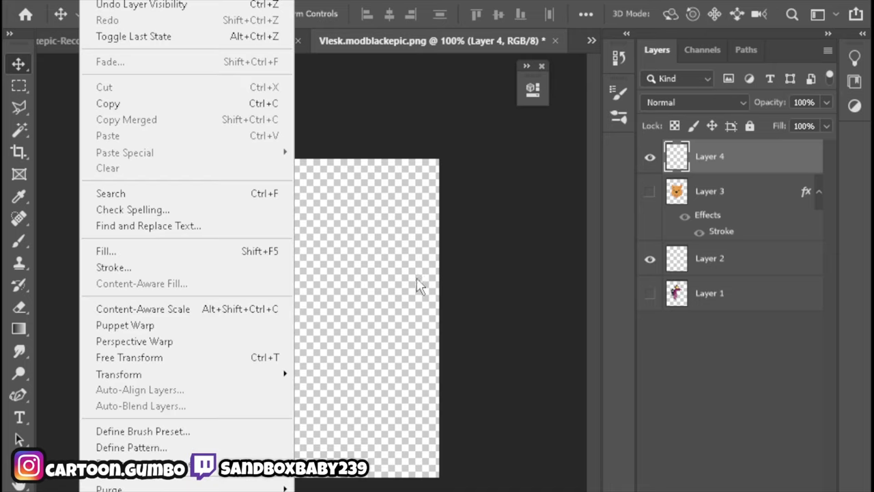
click(439, 277)
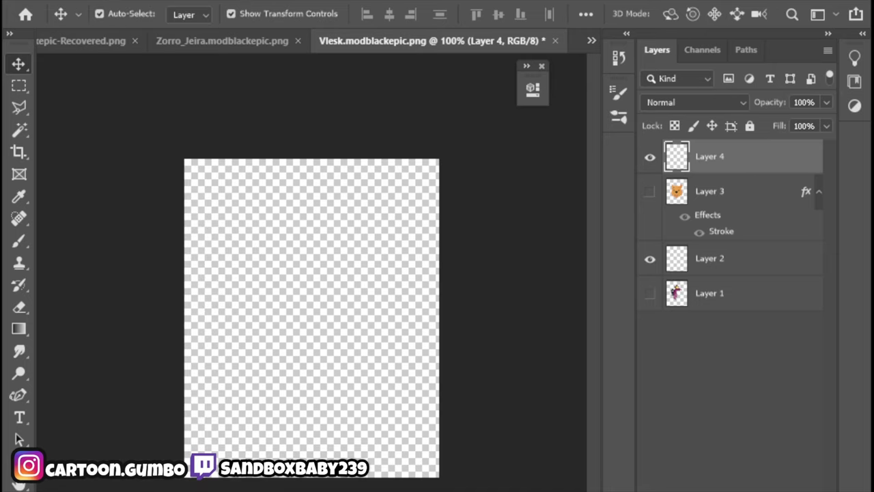
Step: Shrink the Downloads window over Photoshop and place the Batman PNG from it into the Vlesk.modblackepic.png canvas
click(89, 472)
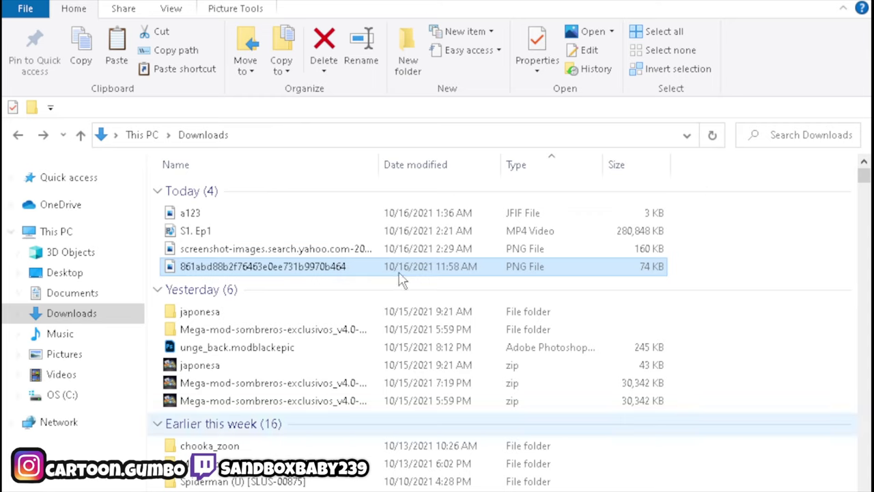
click(802, 5)
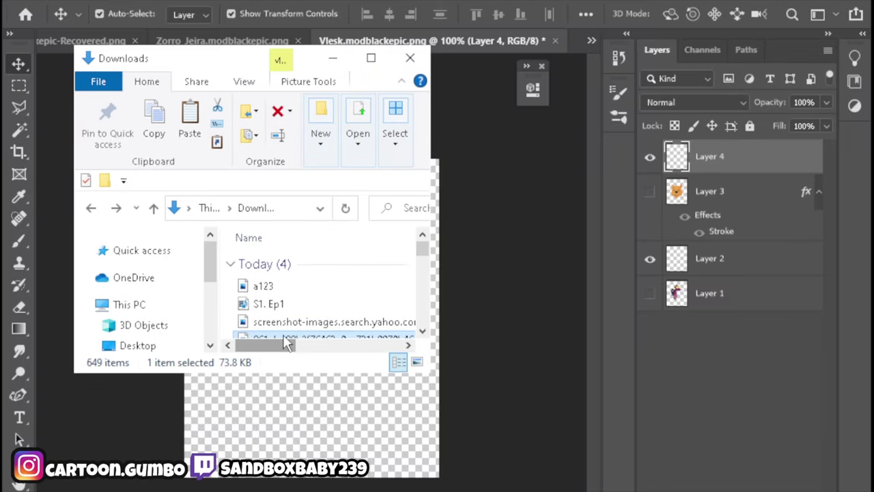
drag(264, 334, 320, 425)
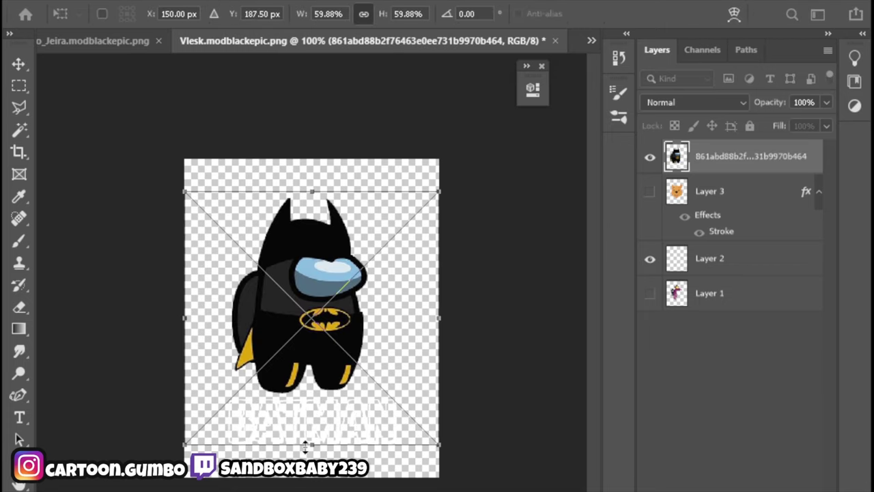
Step: Outline the white BATMAN lettering below the character with the Polygonal Lasso and try to delete it
click(21, 106)
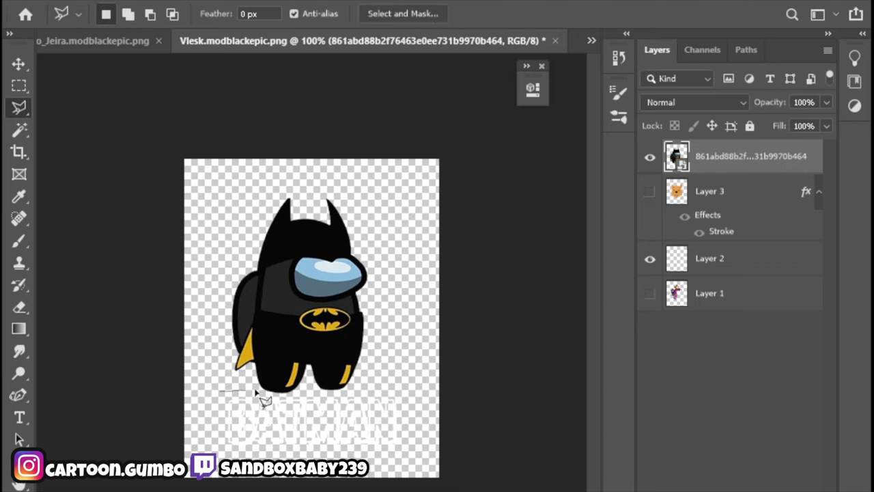
click(412, 399)
click(427, 471)
click(200, 477)
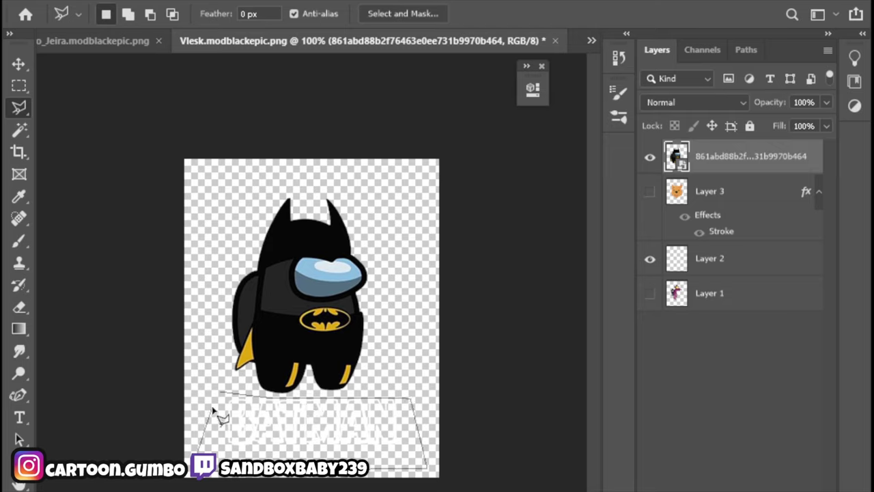
double_click(212, 412)
key(Delete)
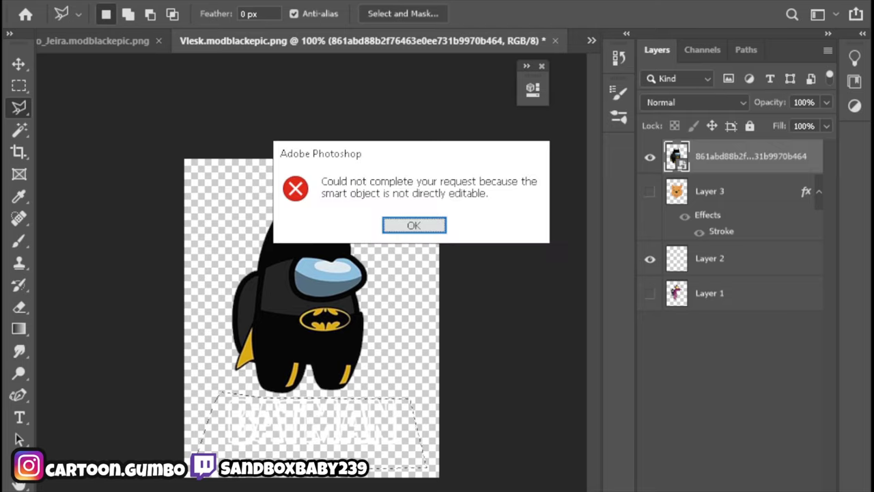
click(423, 231)
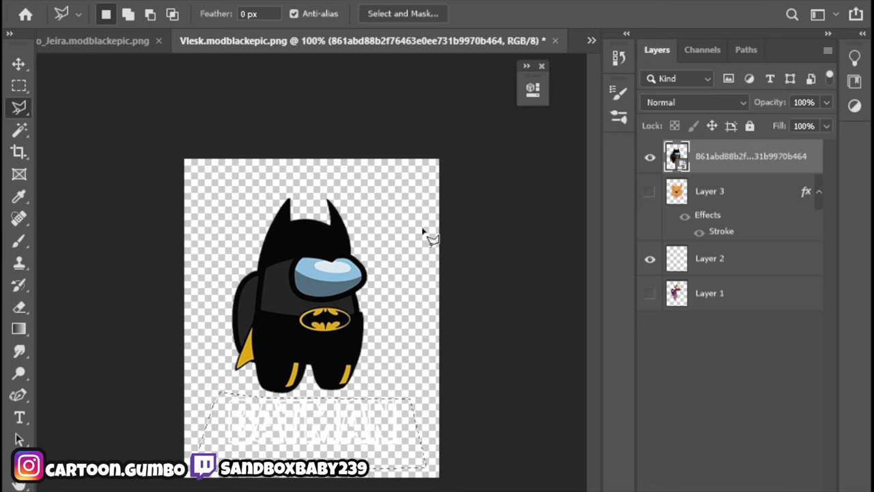
Step: Rasterize the placed Batman layer and delete the selected BATMAN lettering
right_click(743, 154)
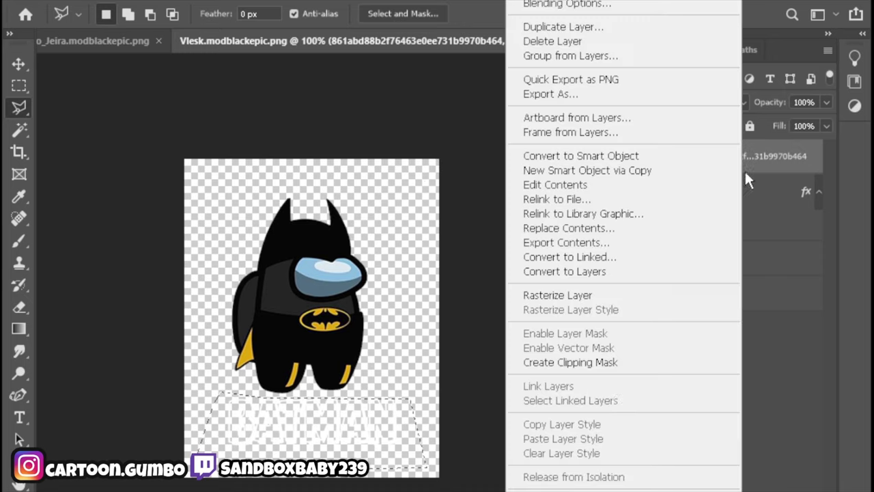
click(567, 297)
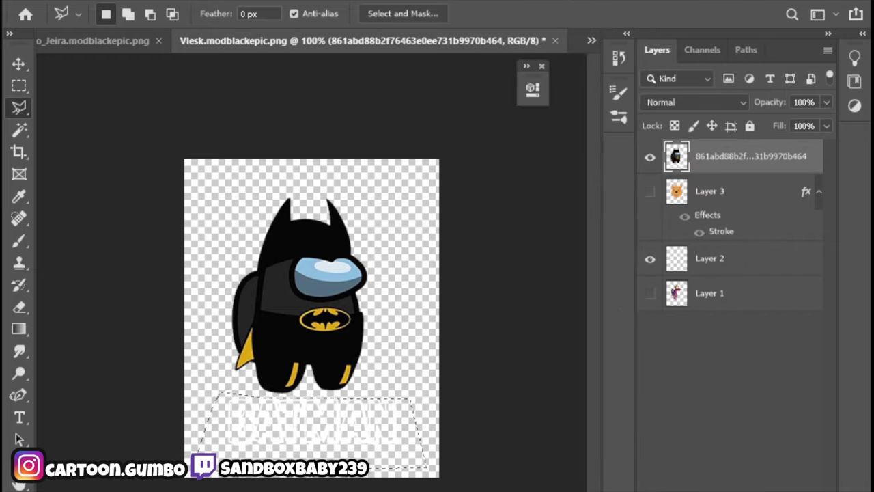
key(Delete)
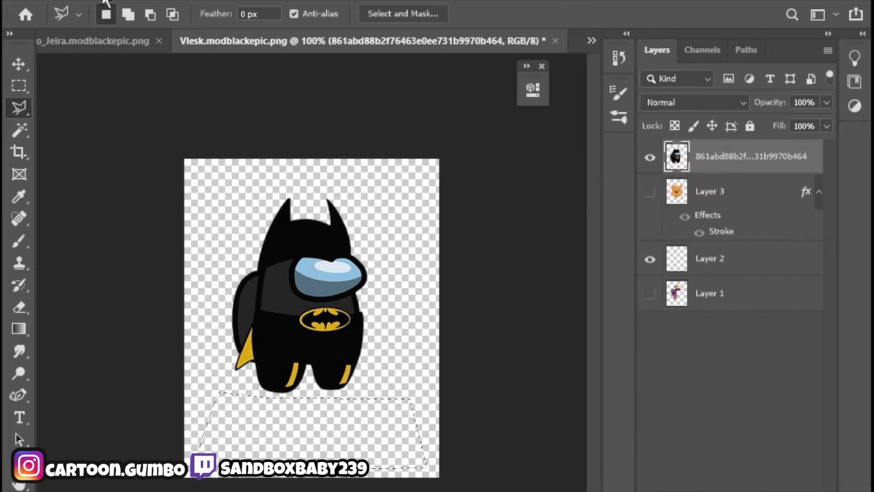
Step: Select the entire canvas of the Vlesk.modblackepic.png document
click(196, 2)
click(246, 27)
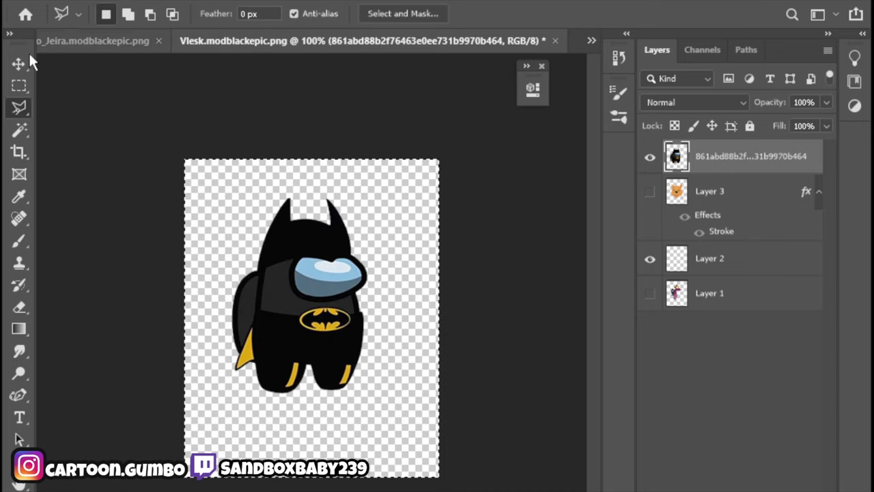
Step: Clear the canvas selection, enlarge the Batman character to about 138% and centre it on the canvas
click(19, 63)
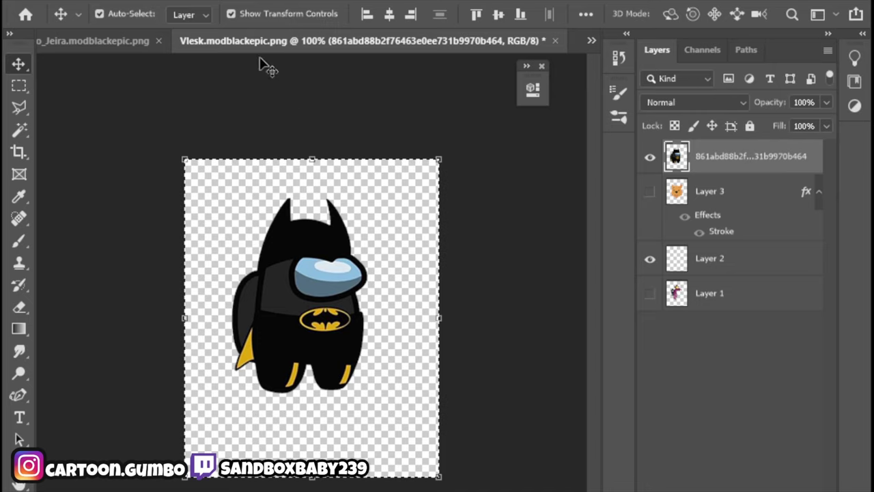
click(197, 3)
click(246, 22)
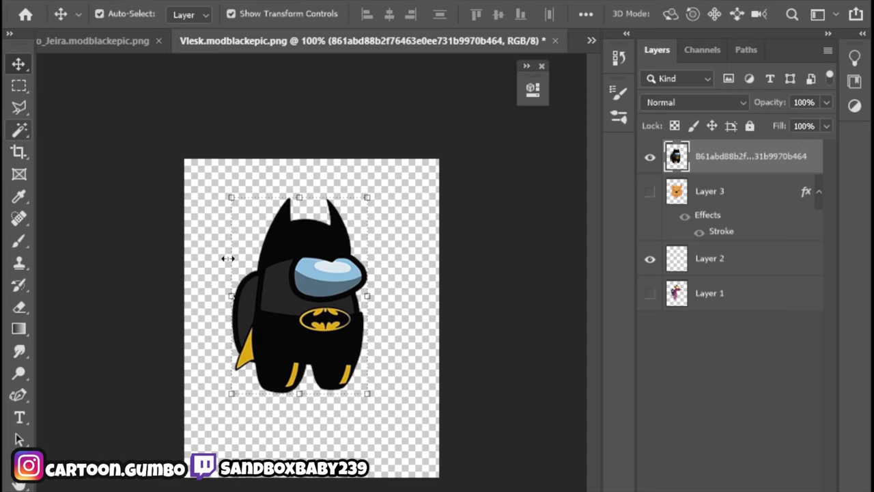
drag(365, 396, 421, 468)
drag(385, 416, 369, 397)
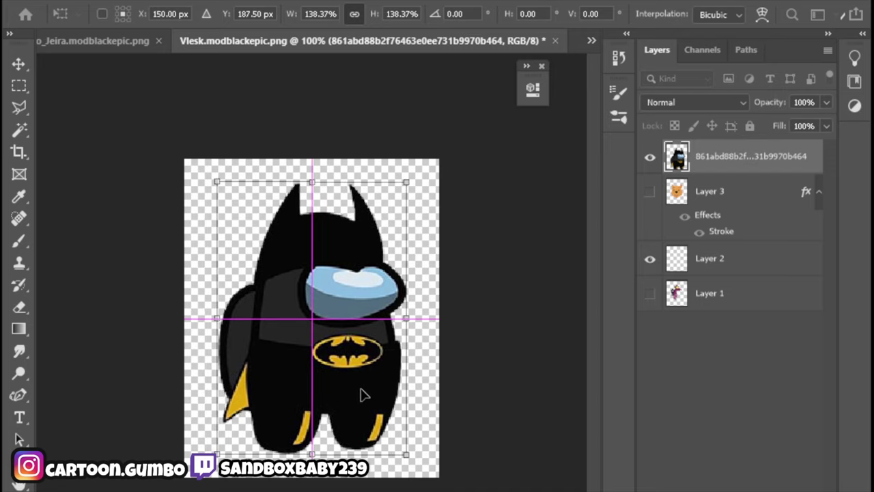
click(19, 64)
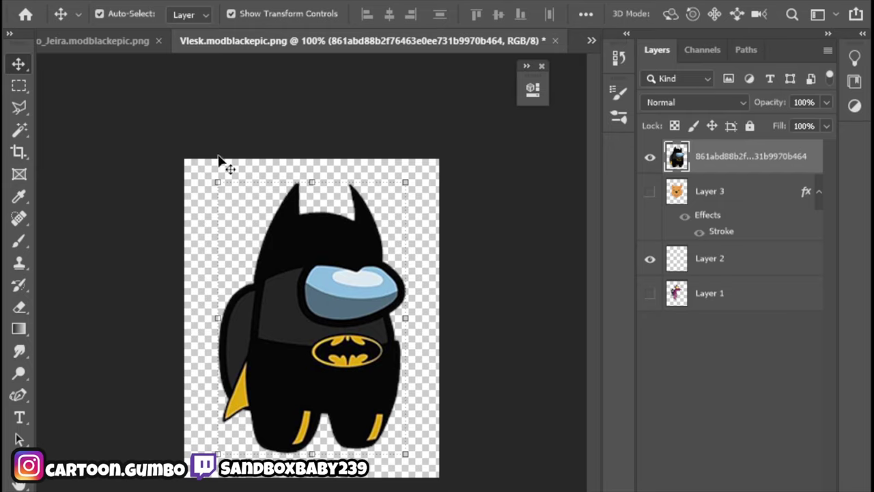
Step: Save the document as a PNG named Vlesk.modblackepic in the putoelquelolea folder, replacing the existing file
click(49, 3)
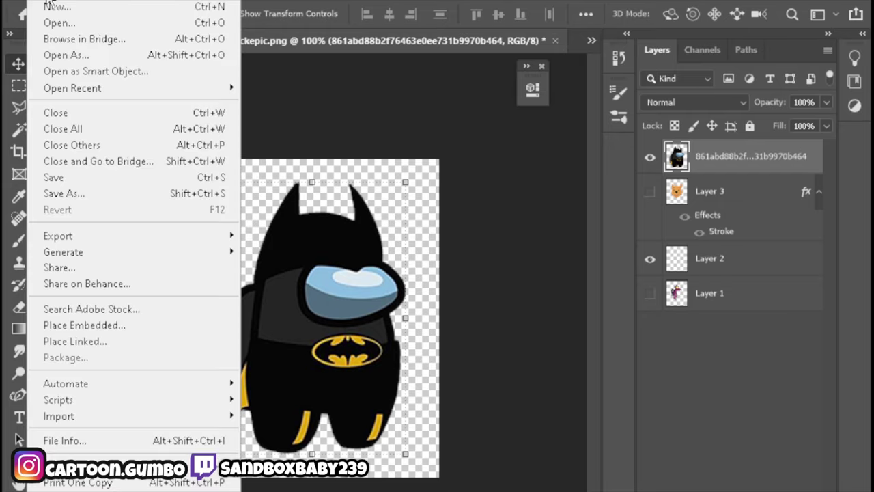
click(70, 193)
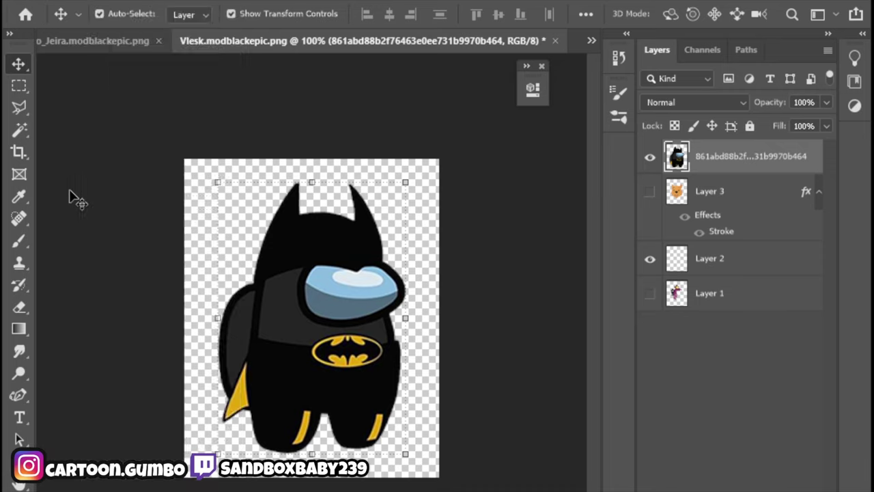
click(488, 443)
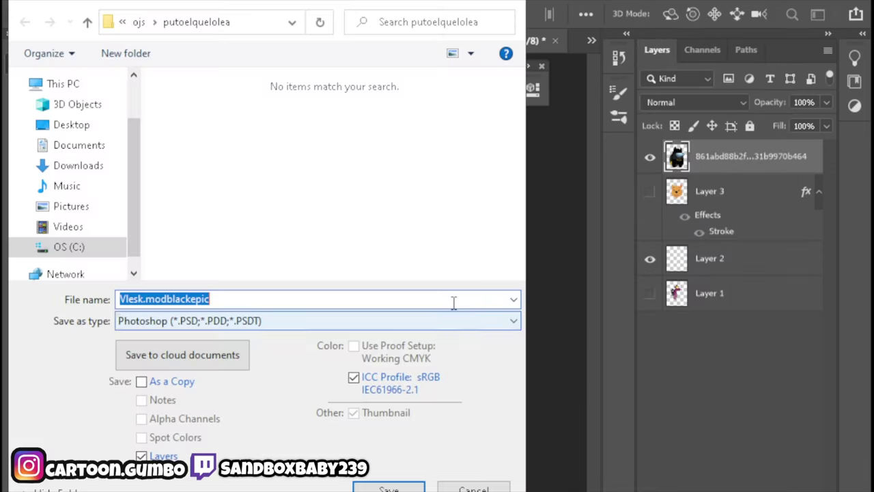
click(232, 321)
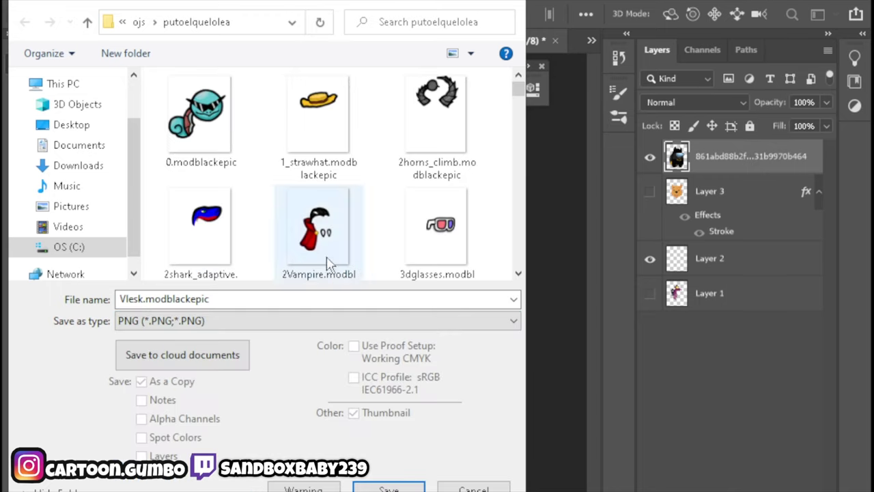
click(389, 488)
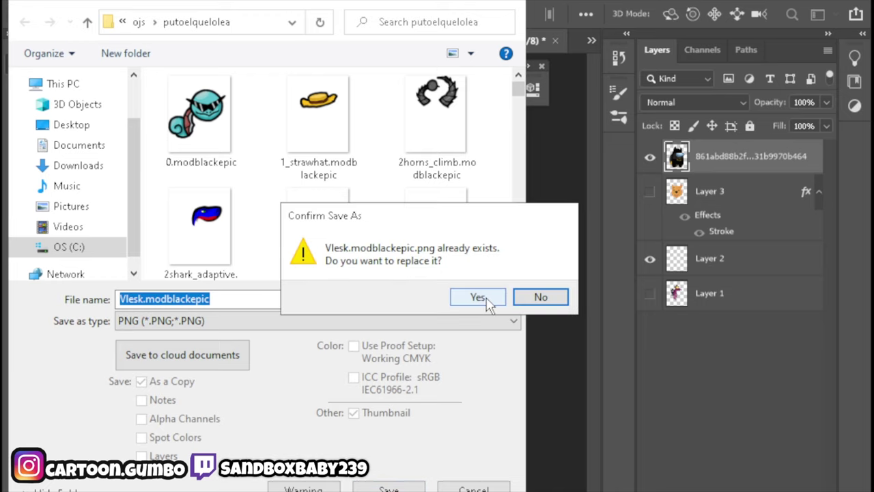
click(478, 298)
click(531, 158)
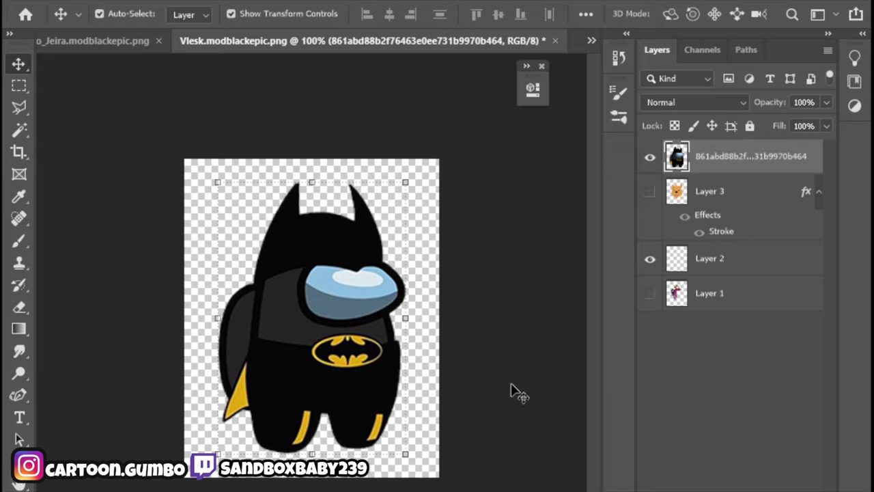
Step: Switch to Steam, launch Among Us from the library and create a local game
mouse_move(277, 491)
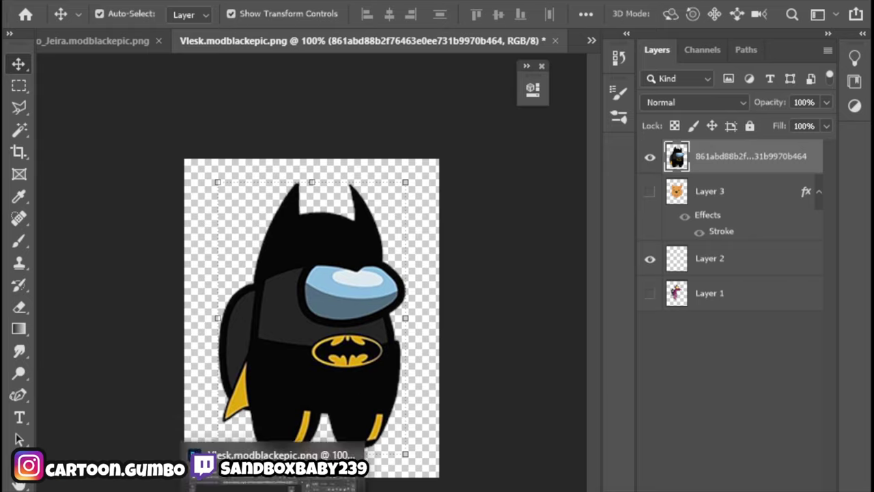
click(588, 480)
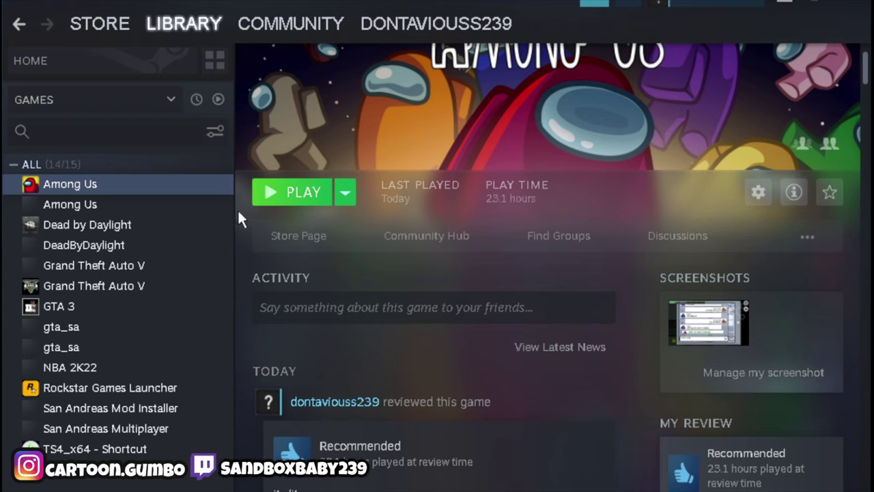
click(282, 194)
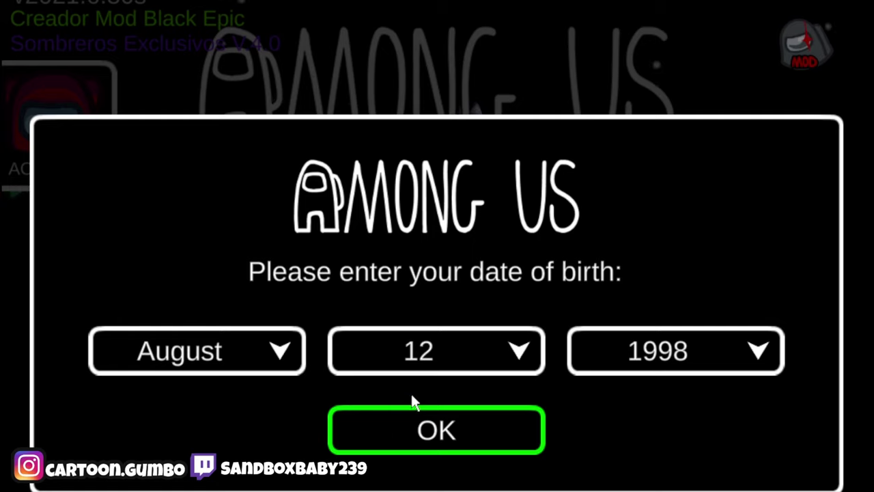
click(424, 437)
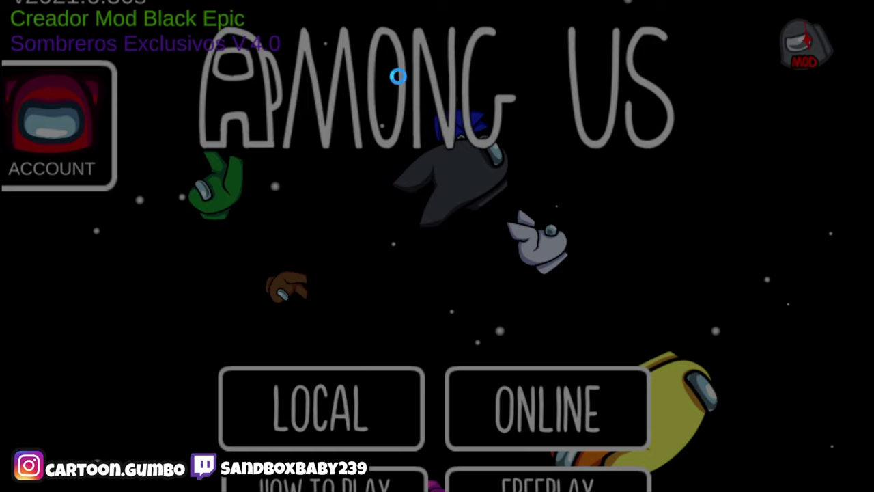
click(333, 404)
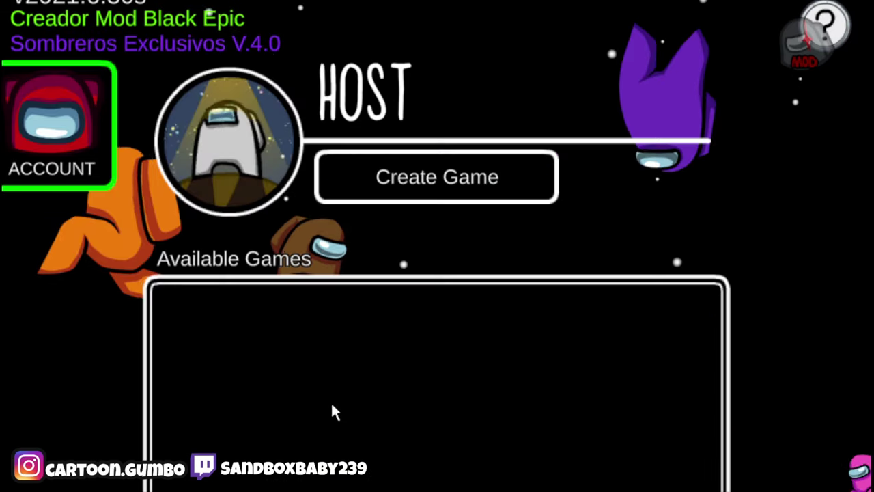
click(377, 189)
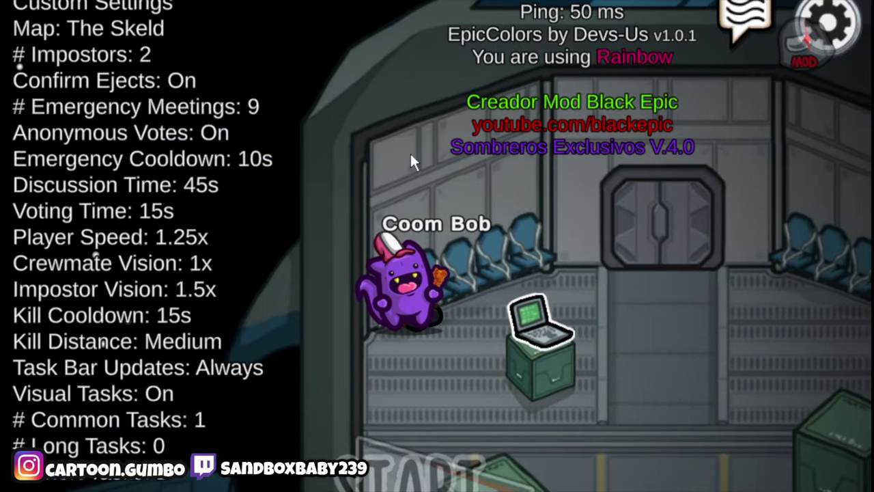
Step: Walk the character around the lobby in both directions to examine the purple monster skin, ending beside the laptop
key(d)
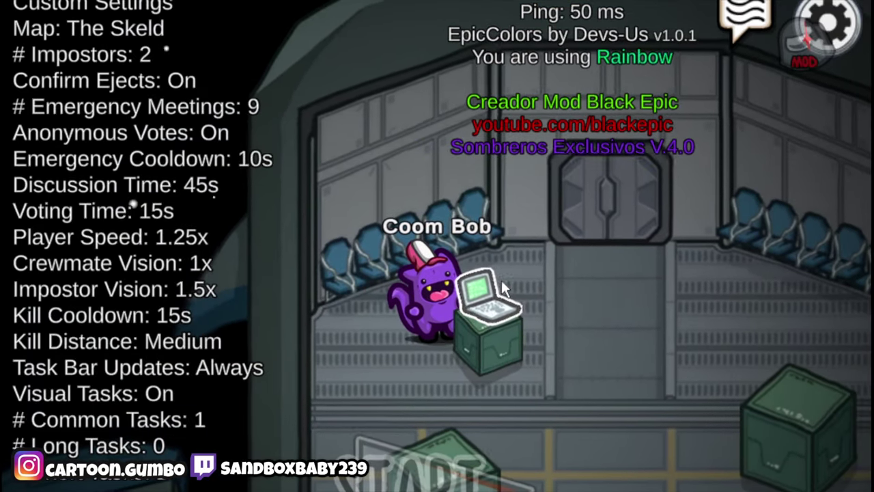
key(s)
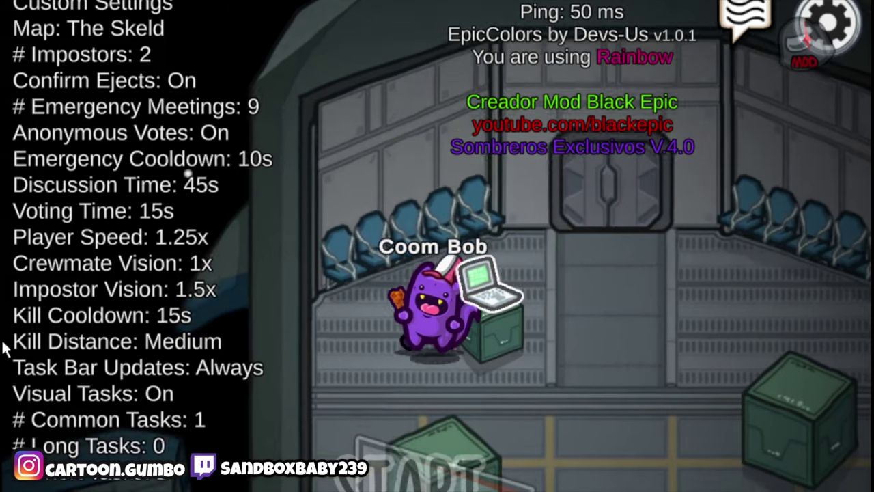
key(s)
key(d)
key(a)
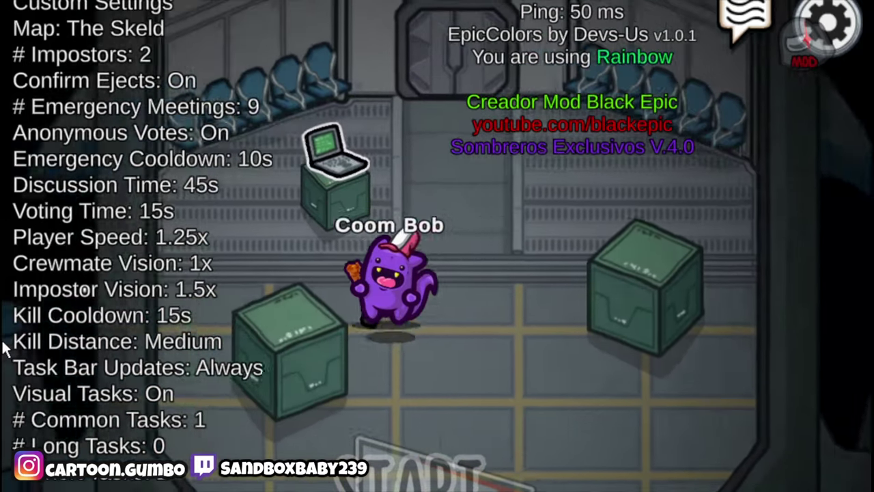
key(w)
key(d)
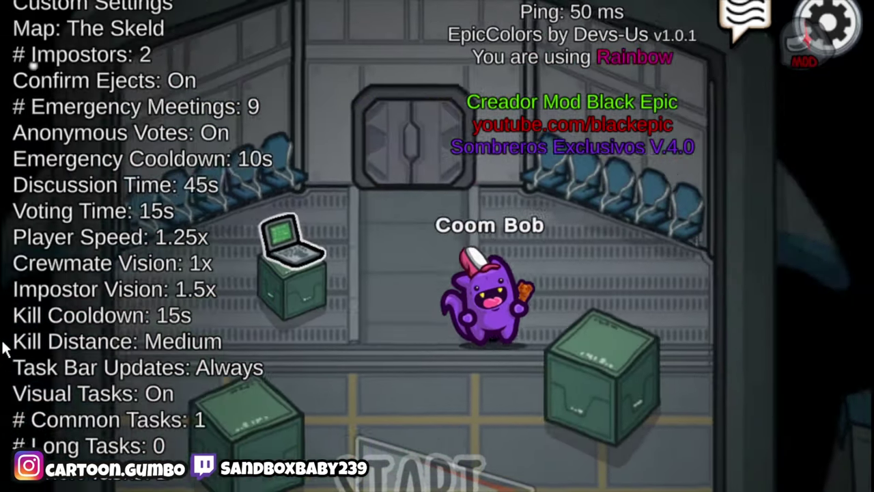
key(a)
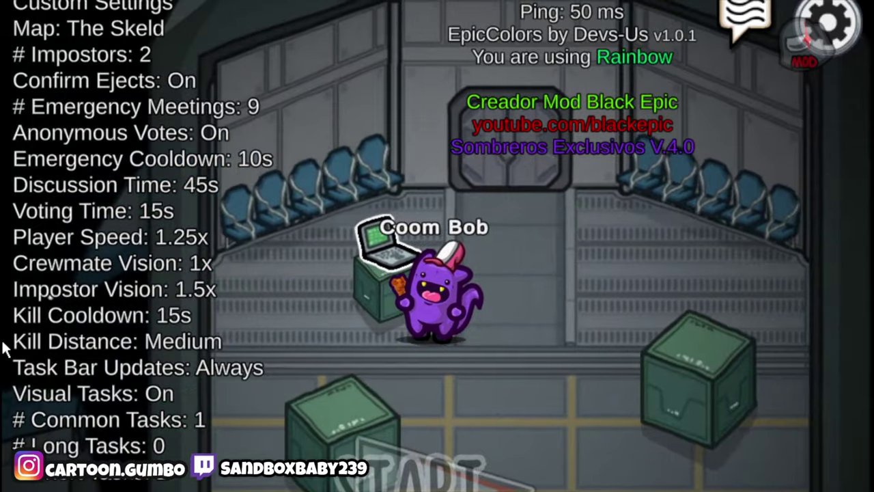
key(d)
key(a)
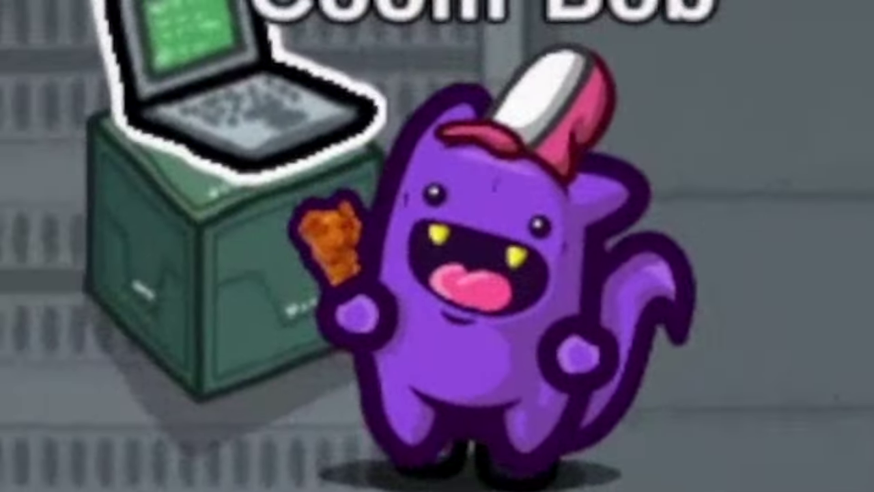
key(d)
key(a)
key(d)
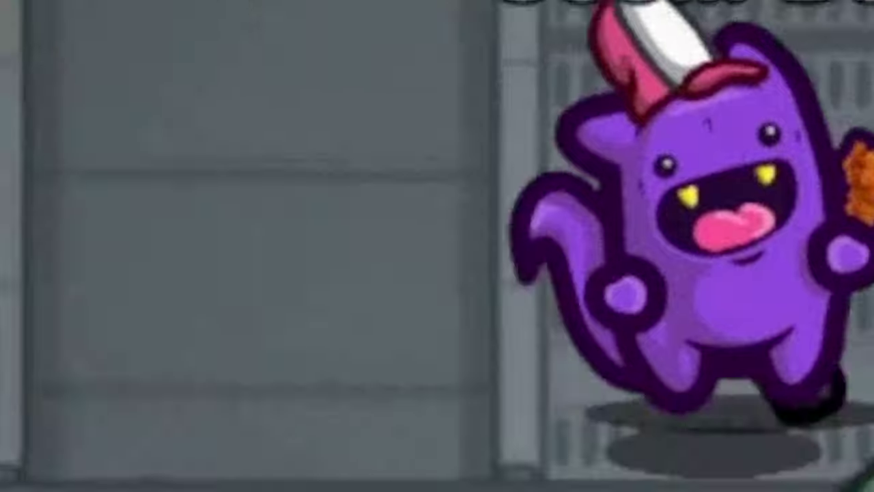
key(a)
key(d)
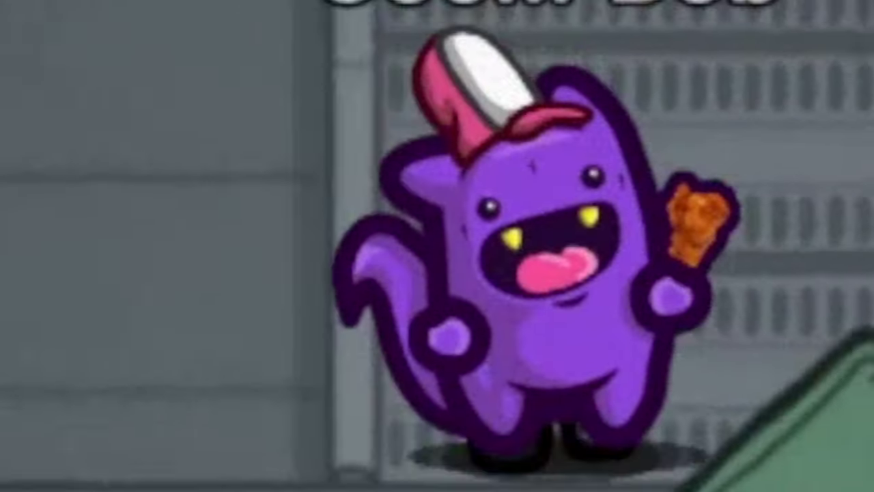
key(a)
key(d)
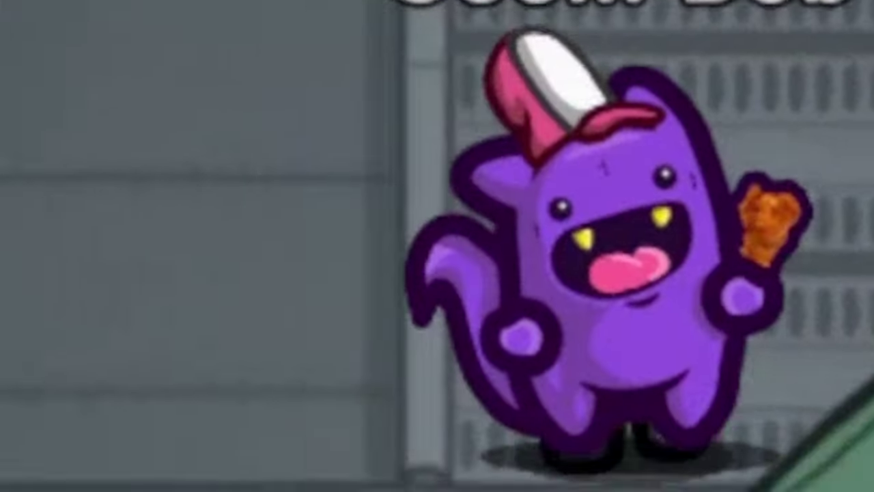
key(a)
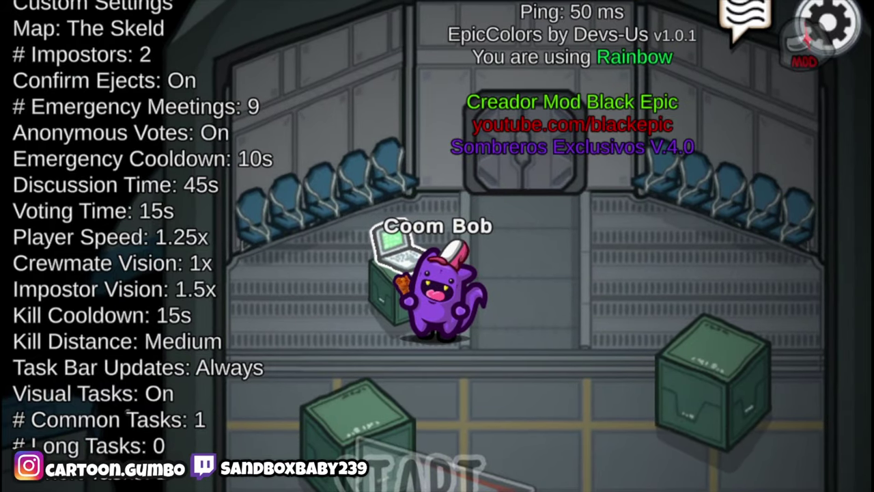
Step: Equip the custom Batman hat in the lobby's character customization
click(722, 455)
click(321, 82)
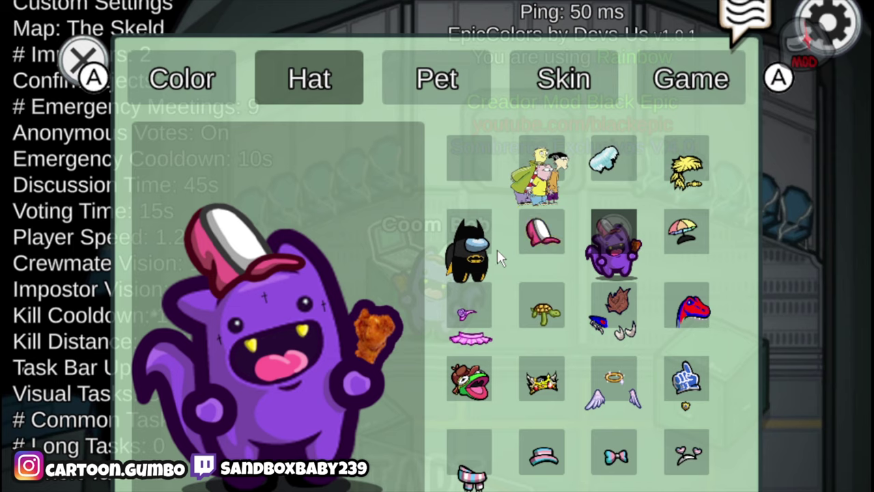
click(480, 257)
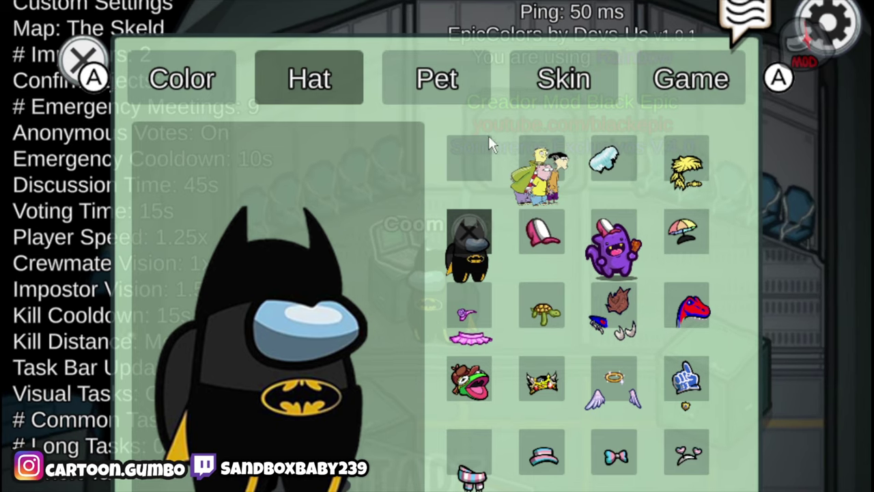
Step: Equip the Ed, Edd n Eddy hat and walk the character around the lobby to view it
click(543, 167)
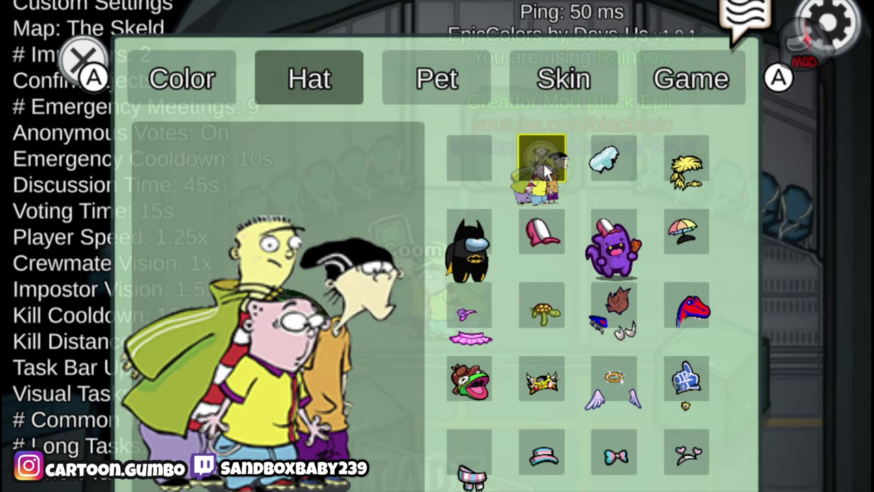
key(Escape)
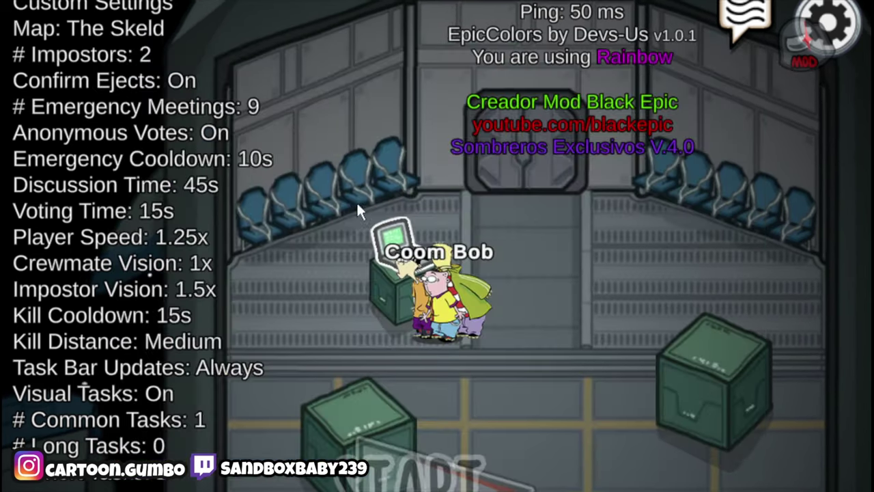
key(d)
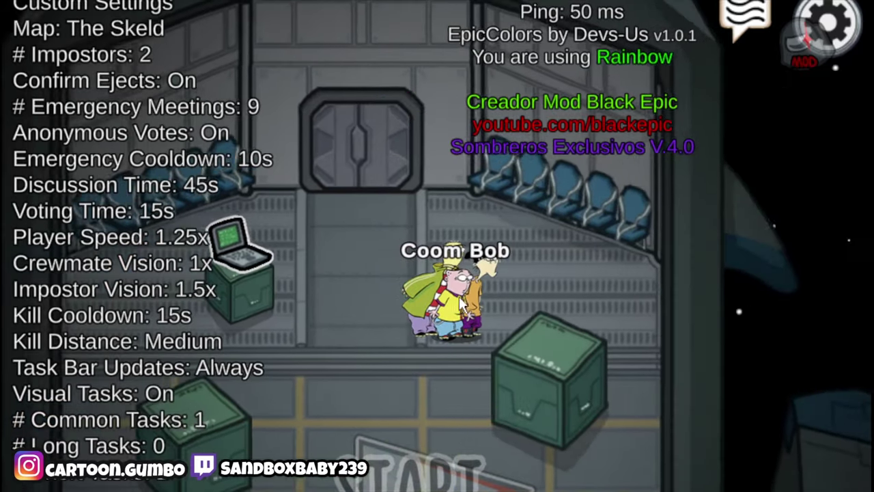
key(a)
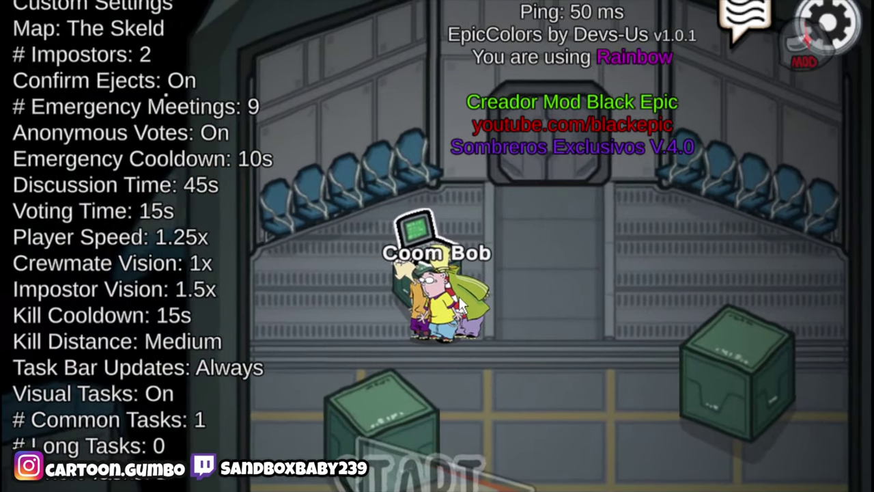
key(d)
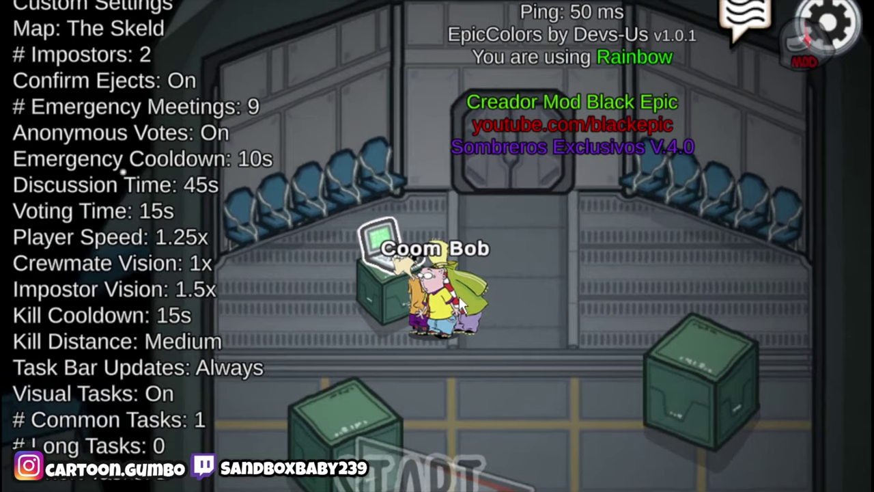
Step: Reopen the hat selection at the laptop, equip the Batman hat and browse the other hats
key(e)
click(321, 78)
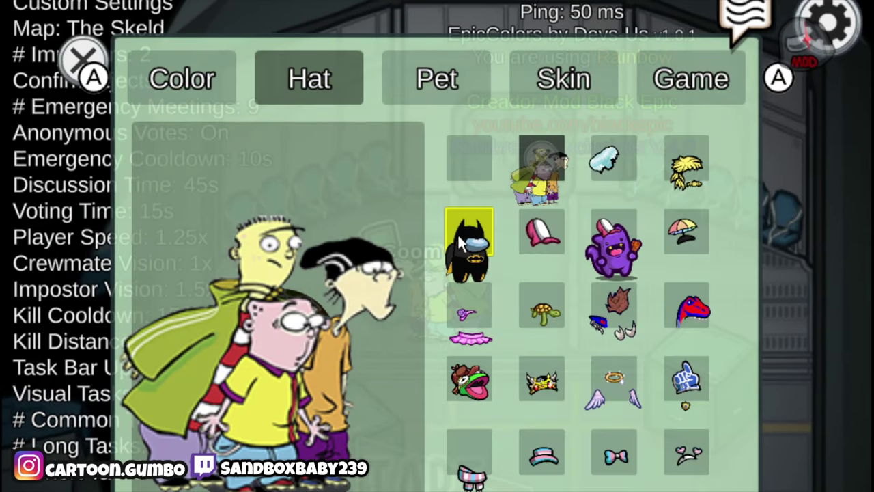
click(468, 239)
scroll(573, 458, down, 10)
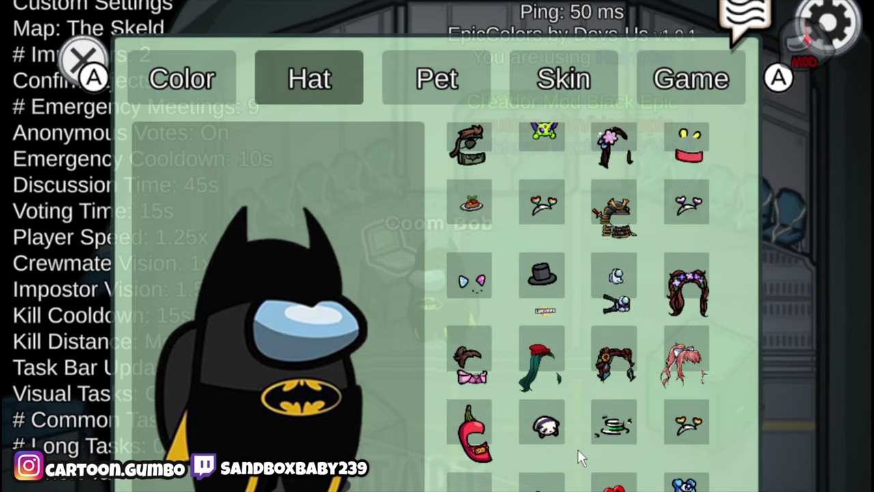
Step: Browse further down the hat collection and close the character customization, keeping the Batman hat equipped
scroll(599, 464, down, 10)
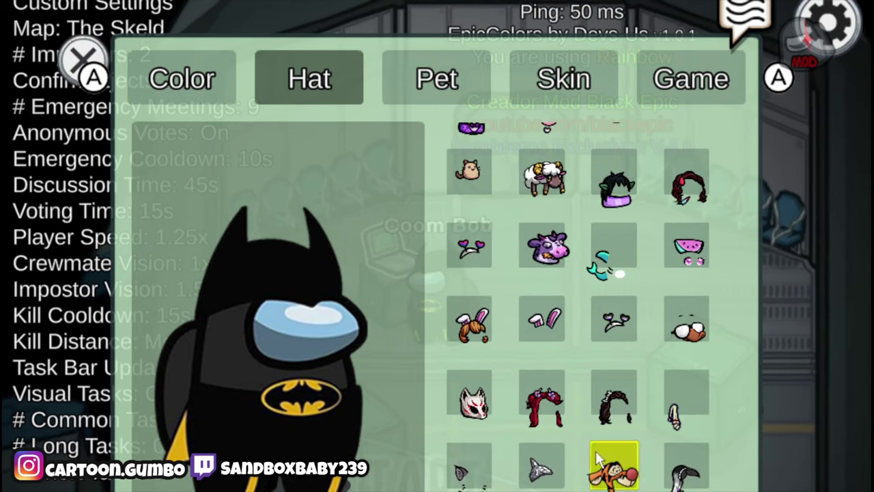
scroll(580, 442, down, 10)
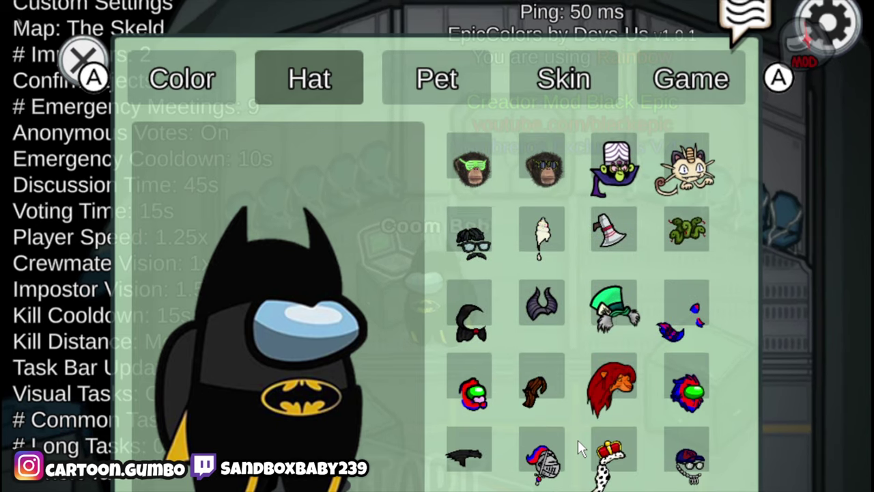
click(516, 474)
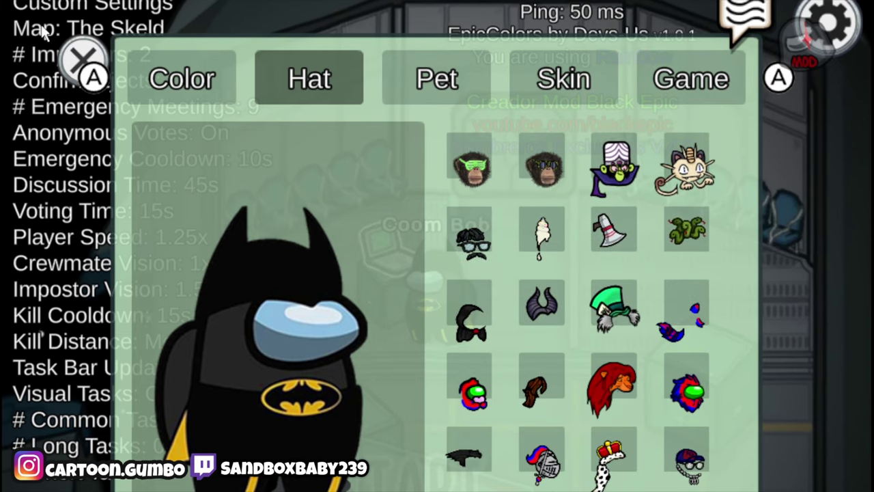
click(80, 59)
Step: Walk the character around the lobby in both directions to examine the Batman skin, ending beside the laptop
key(d)
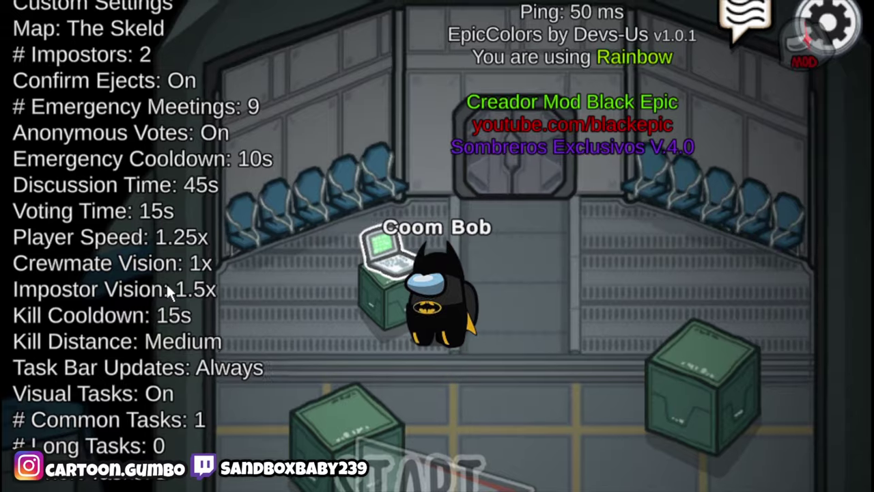
key(a)
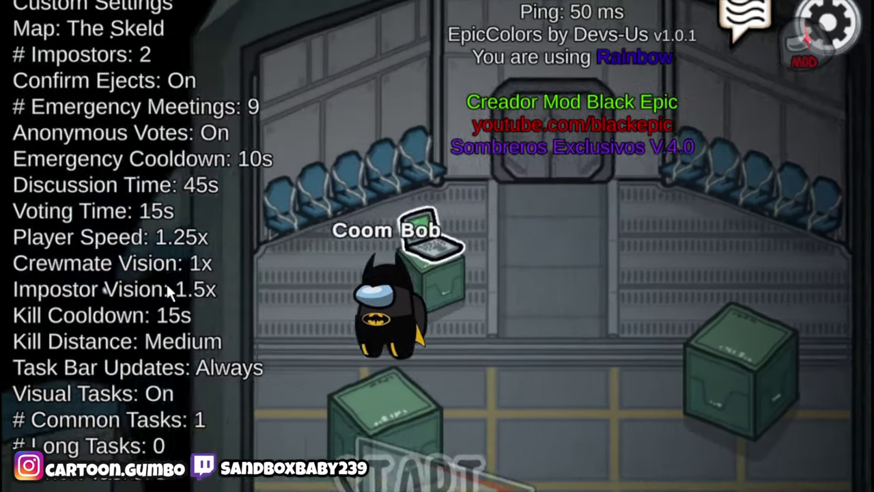
key(s)
key(d)
key(a)
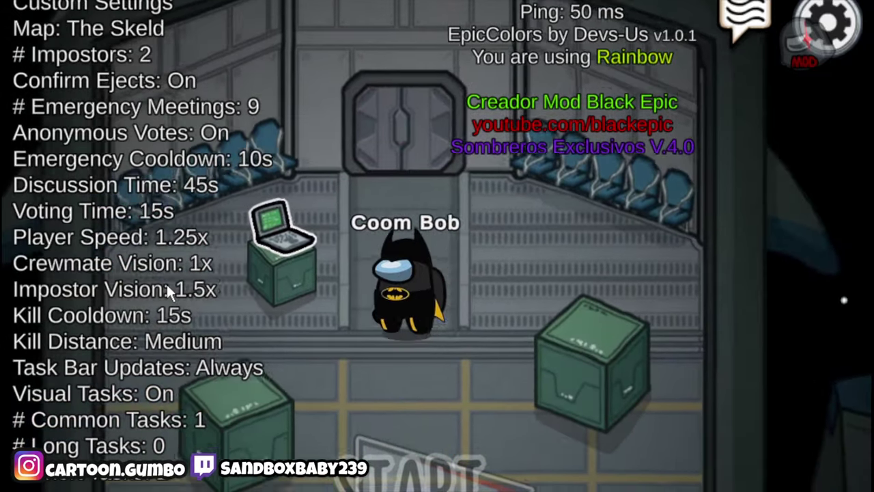
key(d)
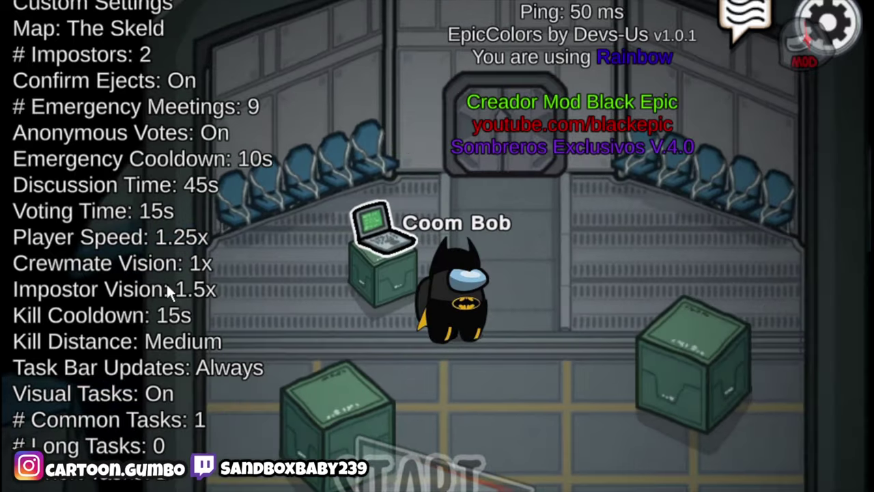
key(w)
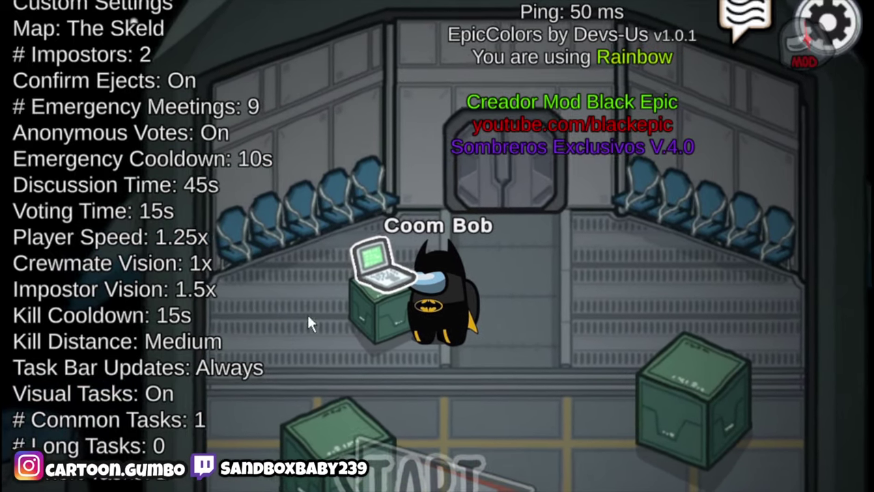
Step: Open the laptop's character customization again and look through the available hats
key(e)
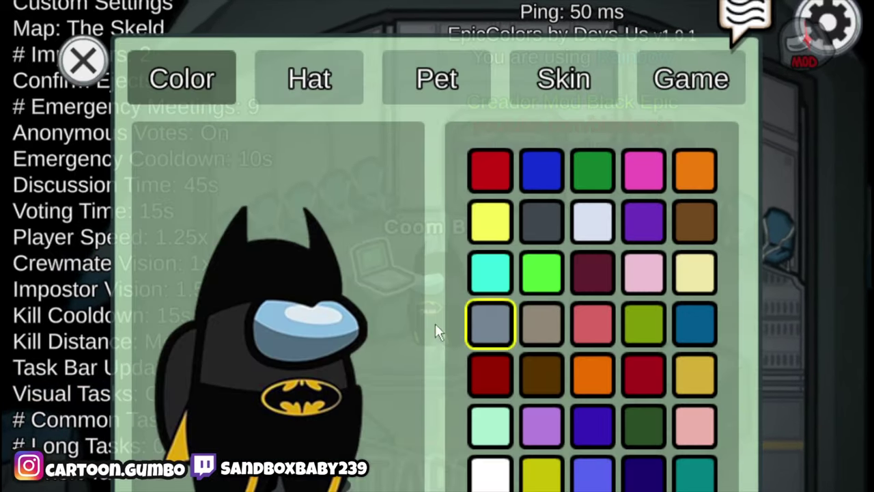
click(349, 101)
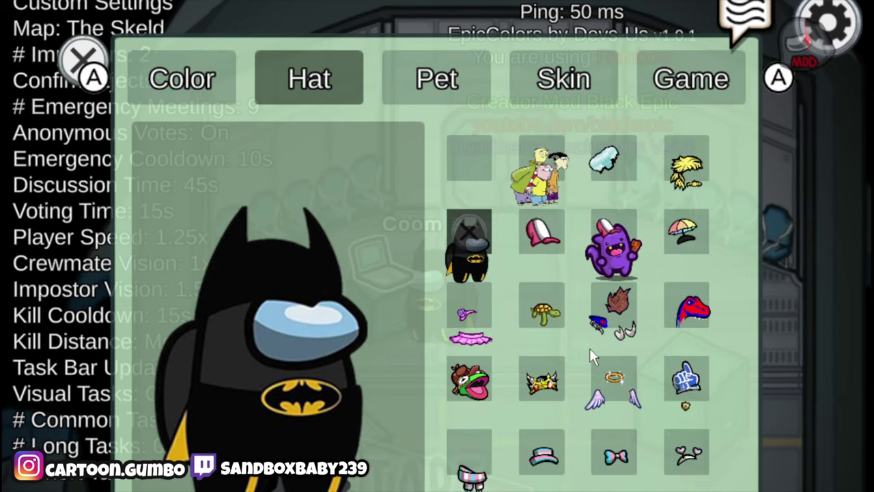
scroll(591, 345, down, 5)
scroll(592, 337, down, 5)
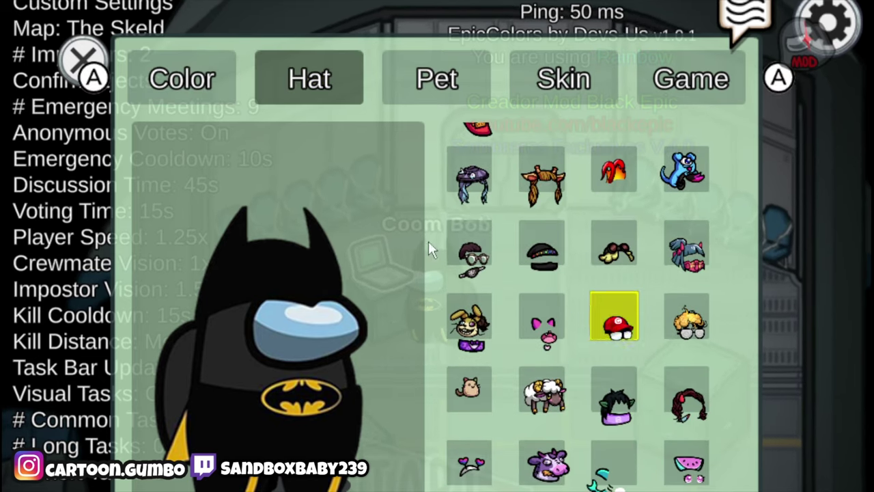